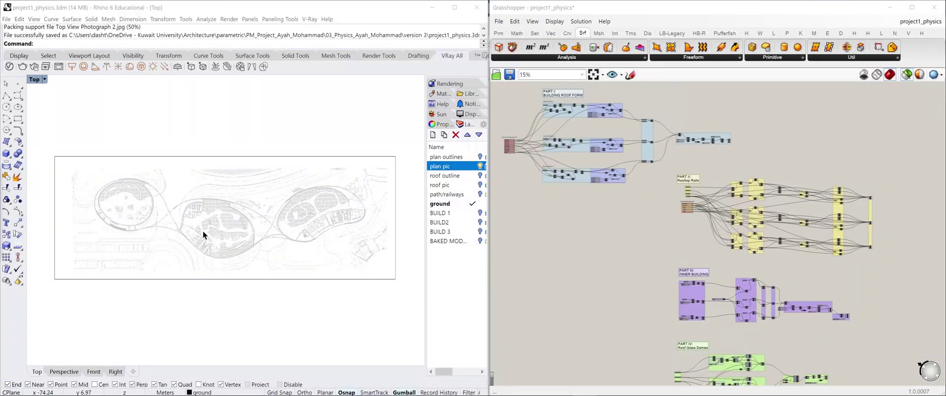
Step: Turn on the BUILD 1, BUILD2 and BUILD 3 layers to show the building curves over the plan picture
{"action": "left_click", "coordinate": [432, 167]}
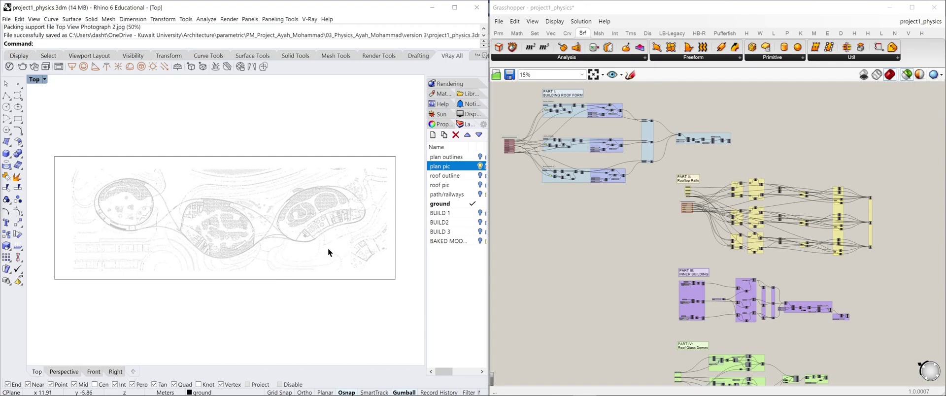
{"action": "left_click", "coordinate": [479, 212]}
{"action": "left_click", "coordinate": [480, 222]}
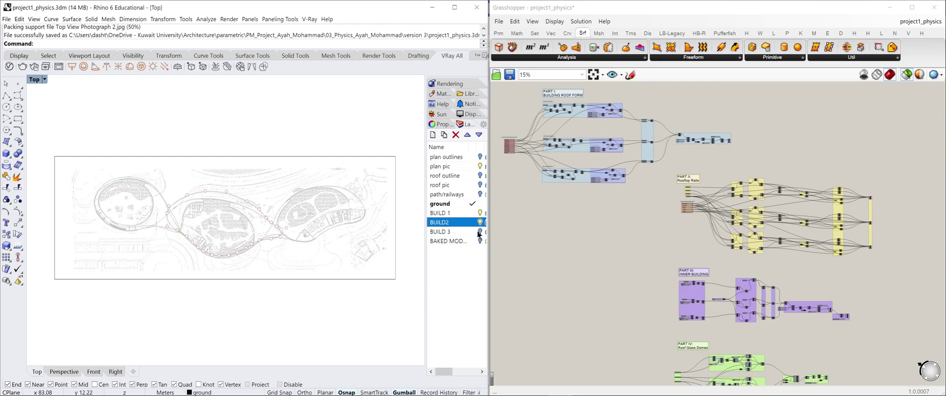
{"action": "left_click", "coordinate": [480, 231]}
Step: Examine the input curve parameters of Building 2 and Building 1 in the roof form definition
{"action": "scroll", "coordinate": [552, 143], "scroll_direction": "up", "scroll_amount": 8}
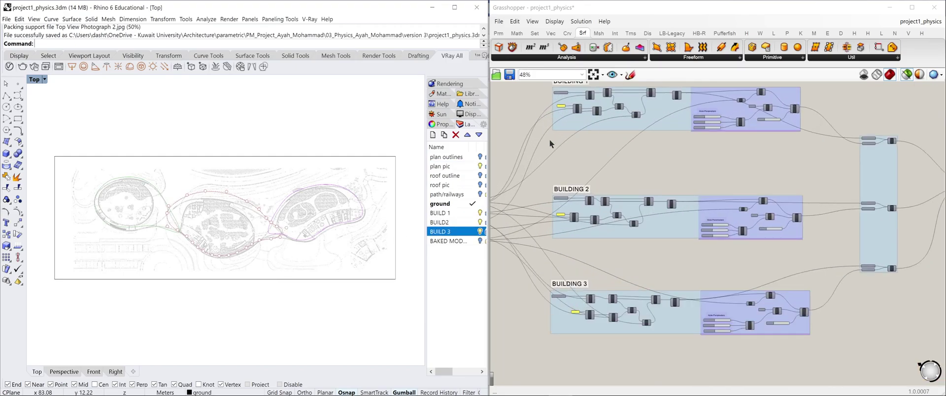
{"action": "scroll", "coordinate": [562, 205], "scroll_direction": "up", "scroll_amount": 1}
{"action": "left_click", "coordinate": [564, 216]}
{"action": "right_click_drag", "start_coordinate": [585, 160], "coordinate": [587, 279]}
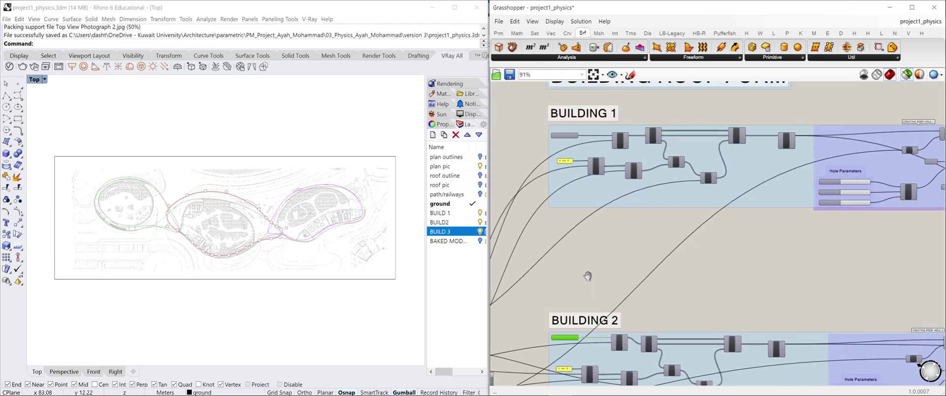
{"action": "left_click", "coordinate": [566, 136]}
{"action": "left_click", "coordinate": [377, 256]}
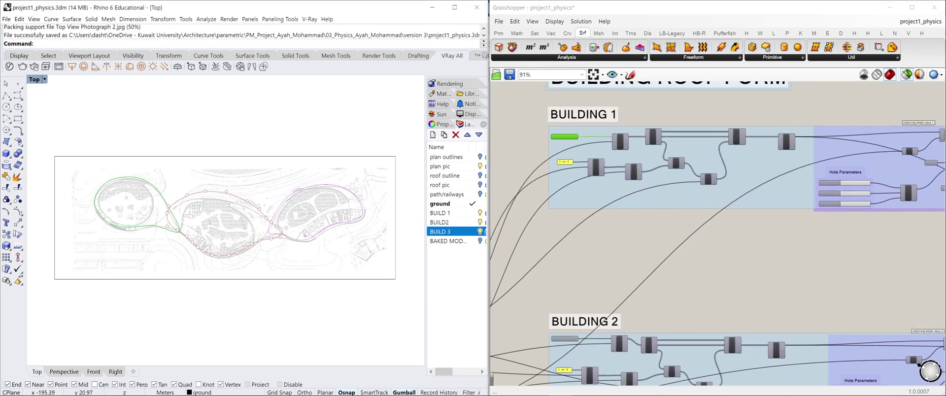
Step: Trace how Building 1's curve becomes roof points by previewing the Divide, Shift and Pt components
{"action": "scroll", "coordinate": [551, 136], "scroll_direction": "up", "scroll_amount": 3}
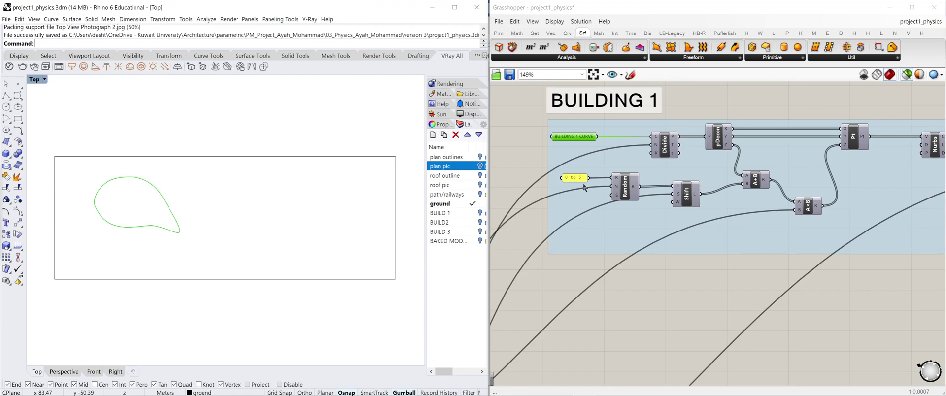
{"action": "left_click", "coordinate": [664, 145]}
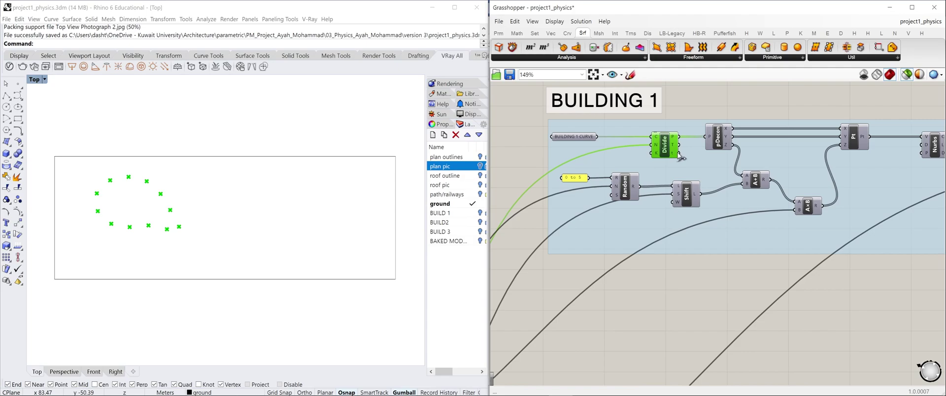
{"action": "left_click", "coordinate": [685, 193]}
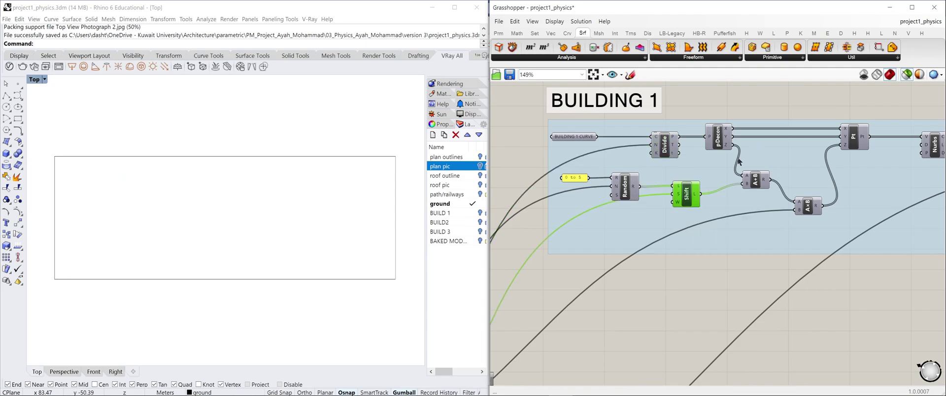
{"action": "right_click_drag", "start_coordinate": [725, 153], "coordinate": [633, 169]}
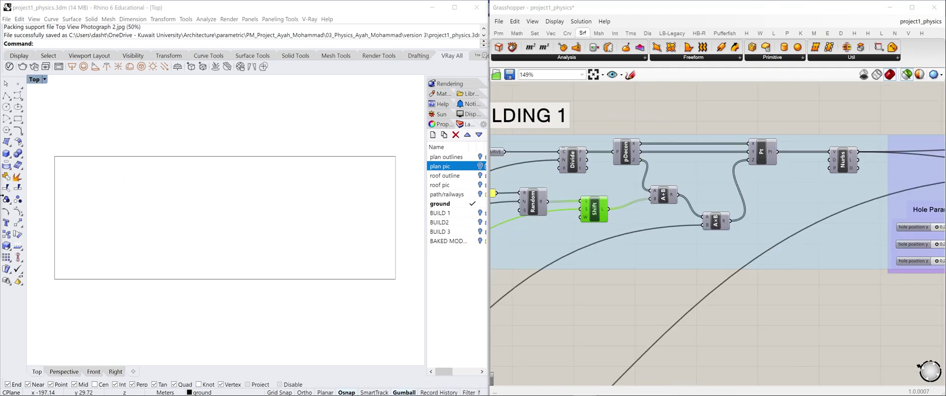
{"action": "left_click", "coordinate": [758, 154]}
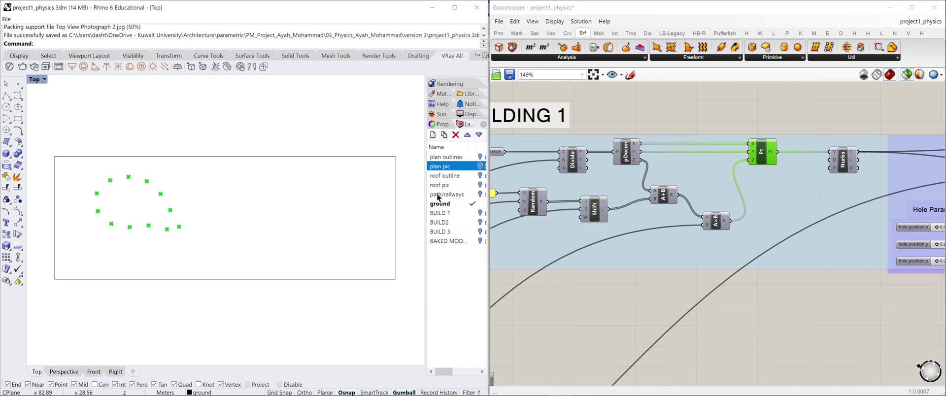
Step: Examine Building 1's roof points in the Perspective view and preview the Nurbs curve built from them
{"action": "left_click", "coordinate": [68, 373]}
{"action": "right_click_drag", "start_coordinate": [154, 276], "coordinate": [210, 305]}
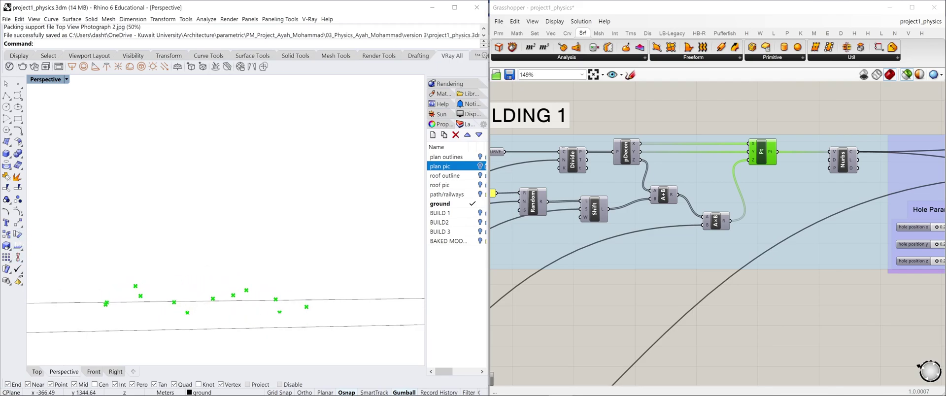
{"action": "right_click_drag", "start_coordinate": [570, 180], "coordinate": [359, 205]}
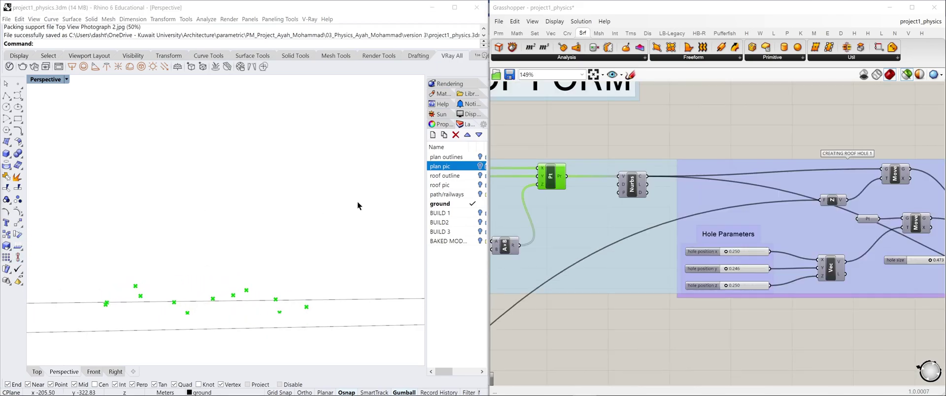
{"action": "left_click", "coordinate": [624, 189]}
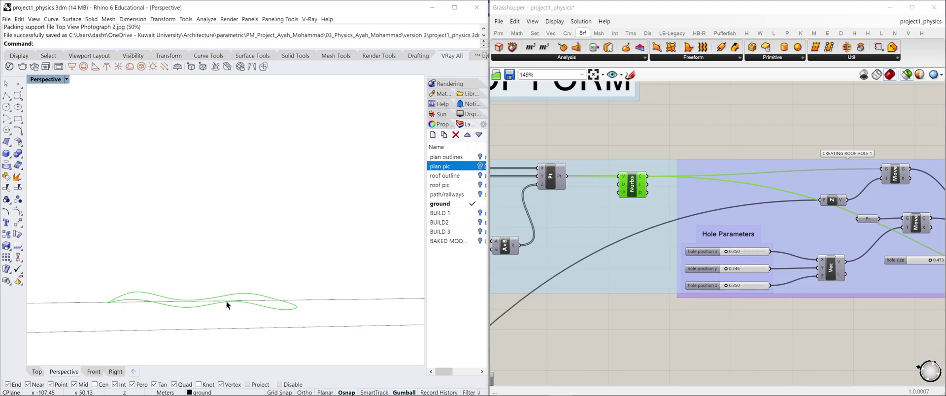
Step: Preview the vertically moved roof curve in Building 1's Creating Roof Hole 1 group
{"action": "right_click_drag", "start_coordinate": [771, 218], "coordinate": [633, 200]}
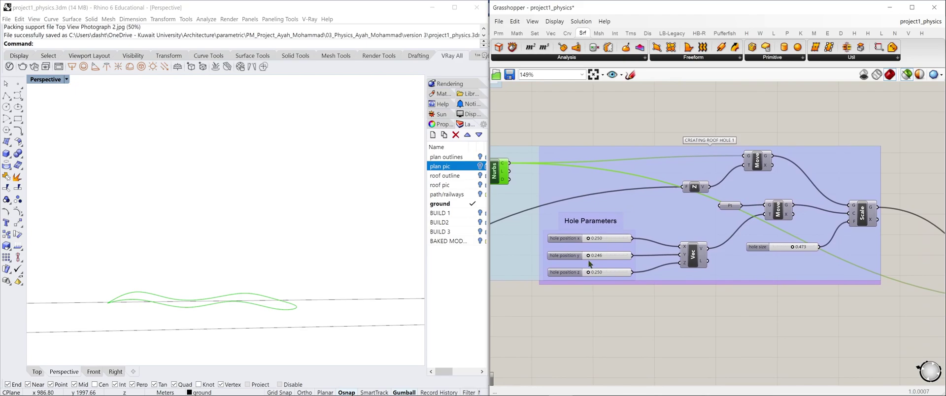
{"action": "left_click", "coordinate": [757, 166]}
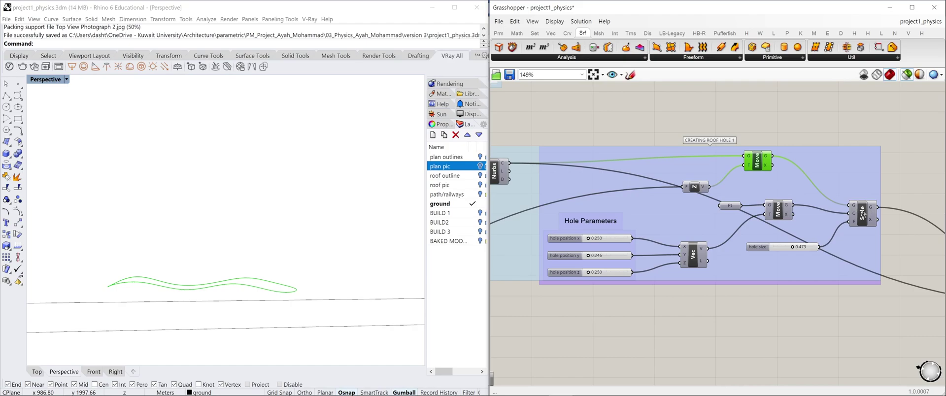
{"action": "right_click_drag", "start_coordinate": [414, 297], "coordinate": [363, 342]}
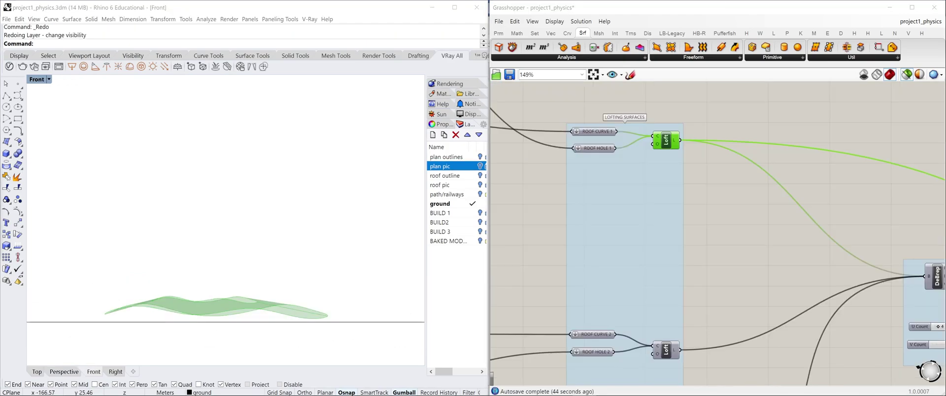
Step: Examine the Roof Hole 1 curve and the Loft surface it forms with Roof Curve 1
{"action": "left_click", "coordinate": [415, 261]}
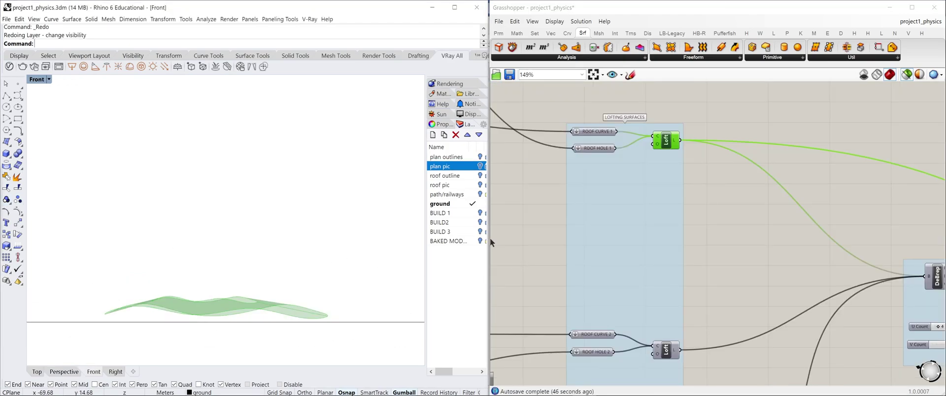
{"action": "left_click", "coordinate": [595, 130]}
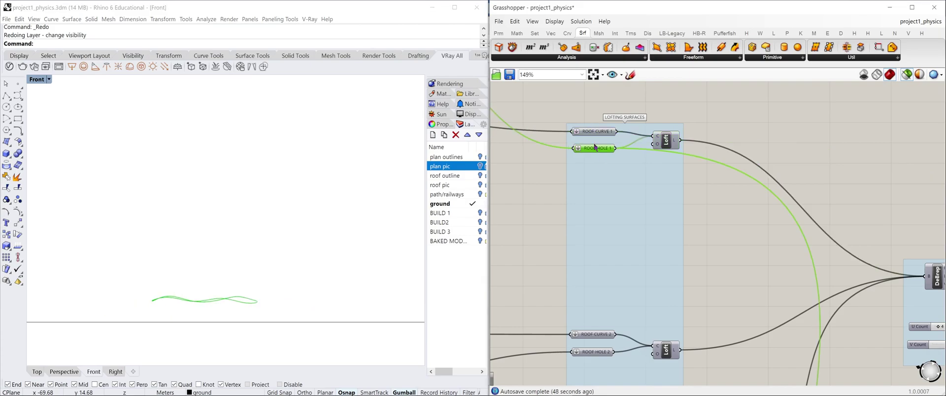
{"action": "left_click", "coordinate": [673, 142]}
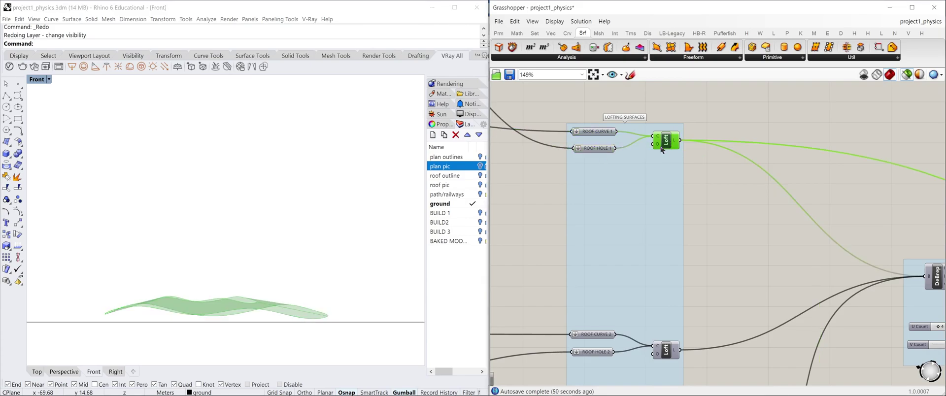
{"action": "left_click", "coordinate": [380, 273]}
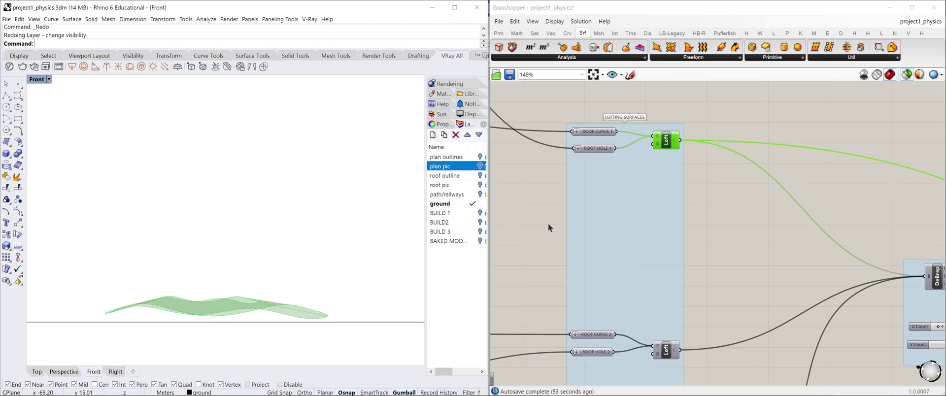
Step: Try a higher hole position z for Building 1's roof hole and undo the change
{"action": "right_click_drag", "start_coordinate": [545, 207], "coordinate": [772, 237]}
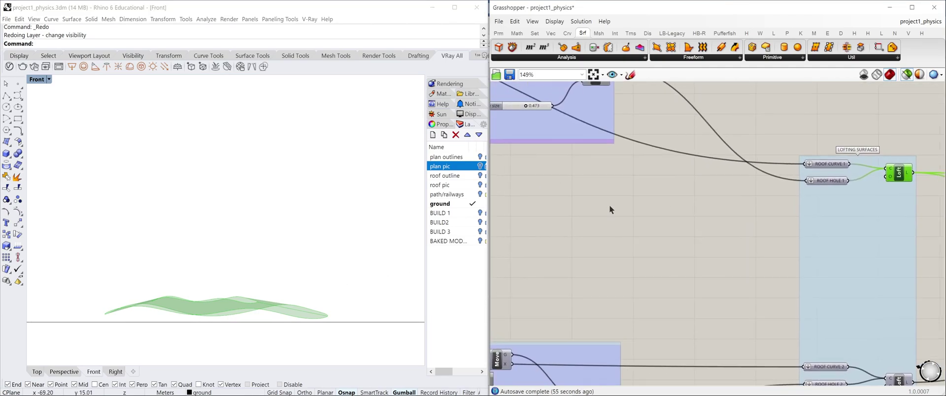
{"action": "right_click_drag", "start_coordinate": [610, 206], "coordinate": [741, 280]}
{"action": "right_click_drag", "start_coordinate": [535, 194], "coordinate": [690, 217]}
{"action": "scroll", "coordinate": [623, 185], "scroll_direction": "up", "scroll_amount": 2}
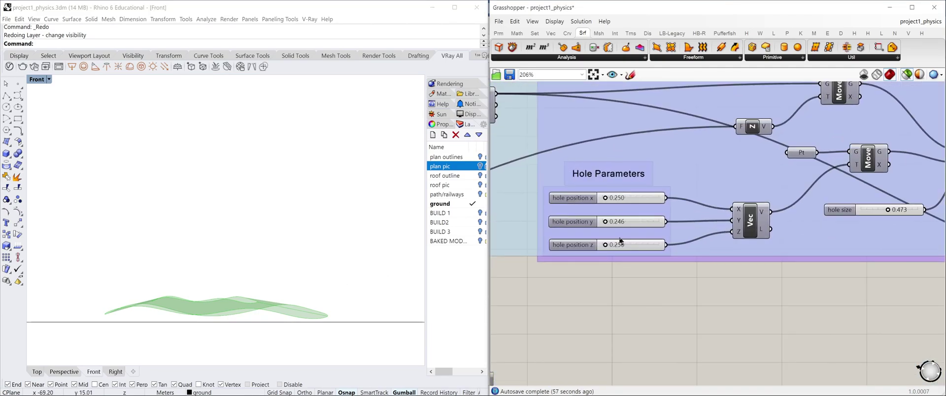
{"action": "left_click_drag", "start_coordinate": [607, 247], "coordinate": [635, 250]}
{"action": "key", "text": "ctrl+z"}
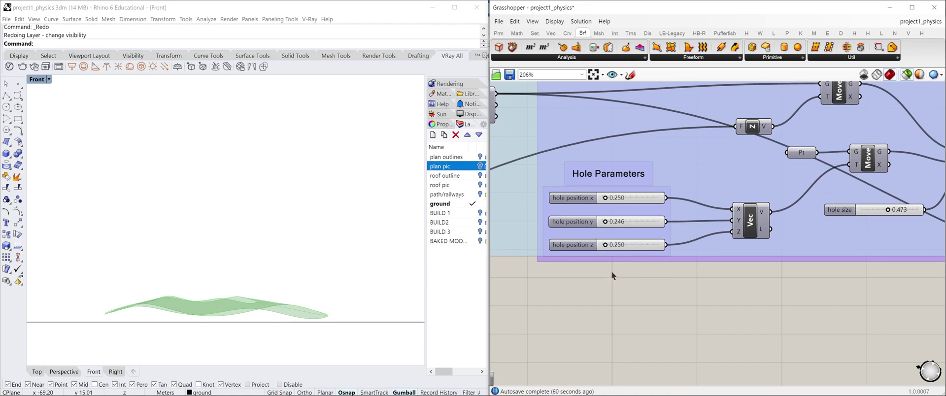
Step: Set Curve Divisions 1 to 23 in the roof parameters and increase the entrance height
{"action": "scroll", "coordinate": [608, 279], "scroll_direction": "down", "scroll_amount": 5}
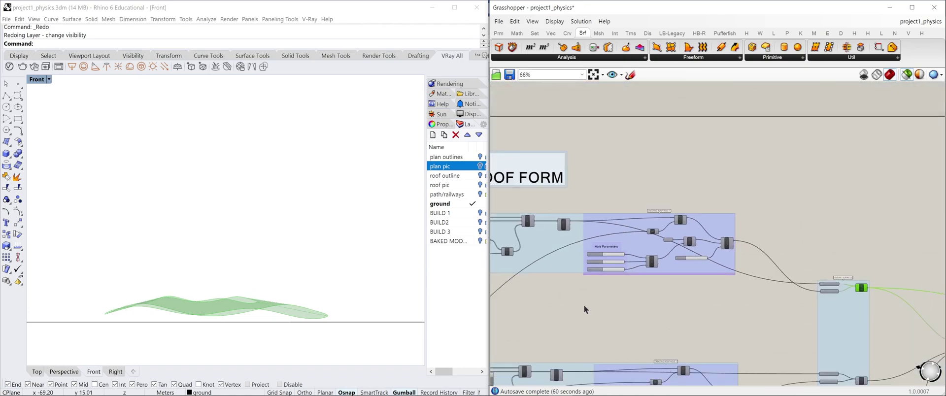
{"action": "right_click_drag", "start_coordinate": [584, 305], "coordinate": [808, 257]}
{"action": "right_click_drag", "start_coordinate": [655, 273], "coordinate": [797, 194]}
{"action": "scroll", "coordinate": [629, 288], "scroll_direction": "up", "scroll_amount": 6}
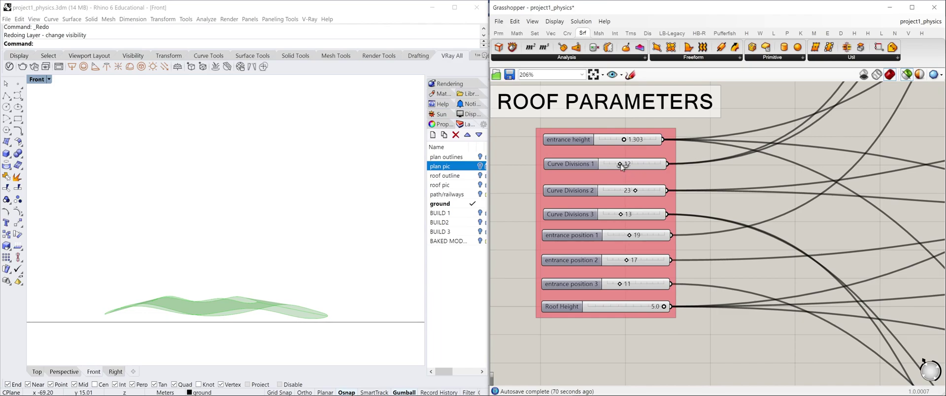
{"action": "left_click", "coordinate": [637, 166]}
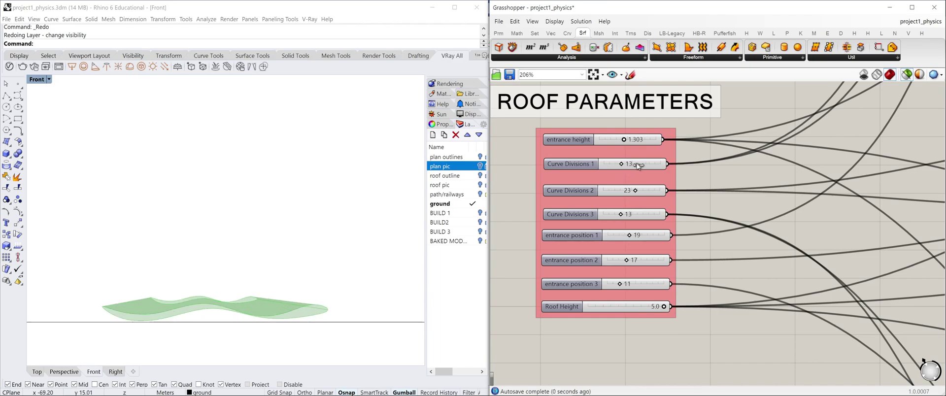
{"action": "scroll", "coordinate": [638, 166], "scroll_direction": "up", "scroll_amount": 10}
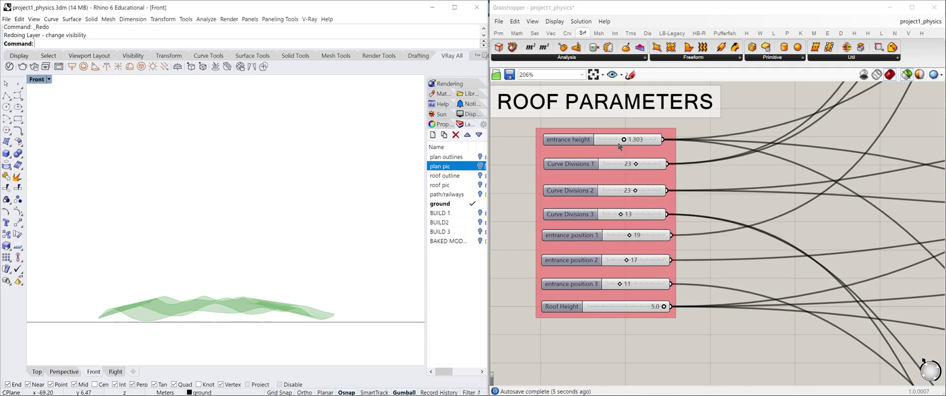
{"action": "left_click_drag", "start_coordinate": [624, 140], "coordinate": [636, 139]}
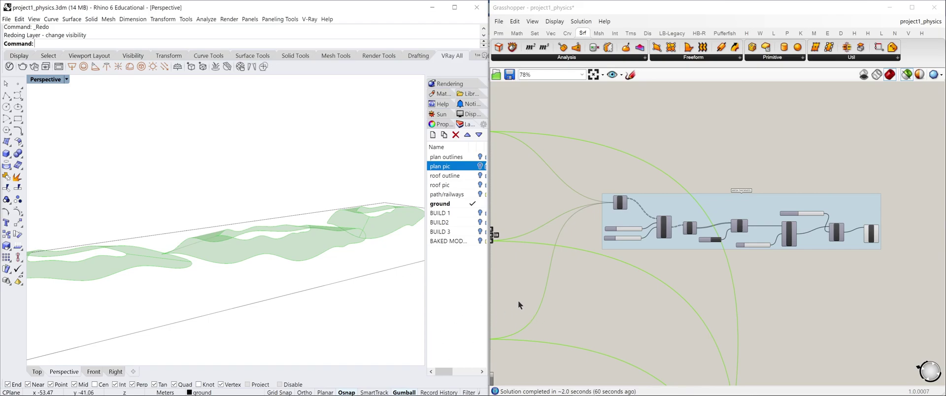
Step: Preview the Mesh UV result for the lofted roofs and follow its connection through Flatten to wbJoin
{"action": "scroll", "coordinate": [657, 205], "scroll_direction": "up", "scroll_amount": 5}
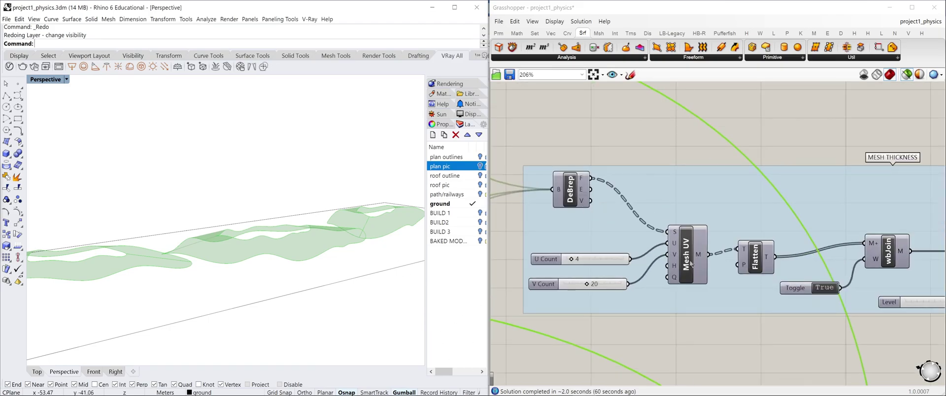
{"action": "left_click", "coordinate": [690, 258]}
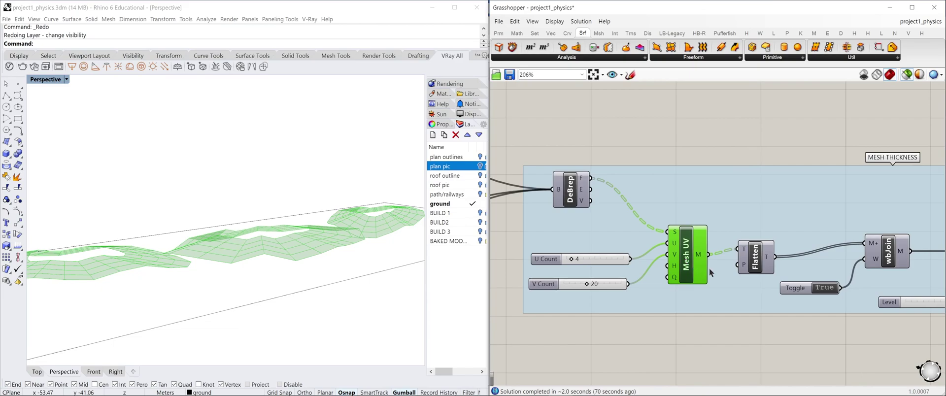
{"action": "right_click_drag", "start_coordinate": [765, 272], "coordinate": [674, 263]}
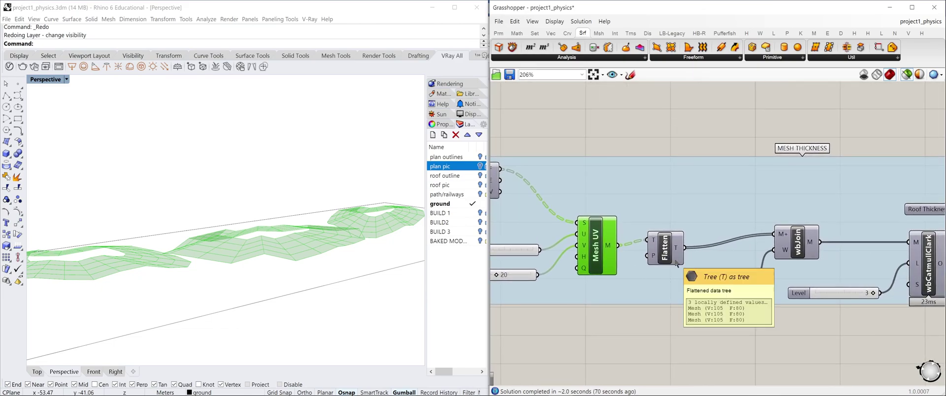
{"action": "right_click_drag", "start_coordinate": [809, 245], "coordinate": [703, 218]}
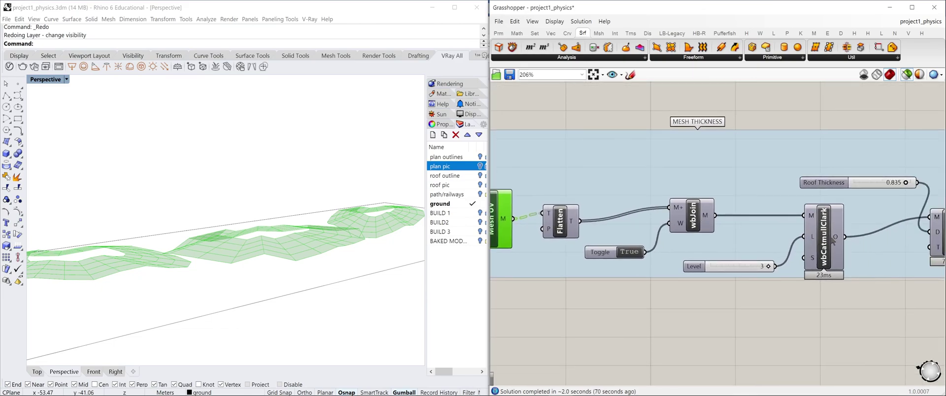
Step: Examine the roof mesh smoothing and thickening in the wbCatmullClark, wbThicken and wbLaplace components
{"action": "left_click", "coordinate": [829, 242]}
{"action": "left_click", "coordinate": [306, 283]}
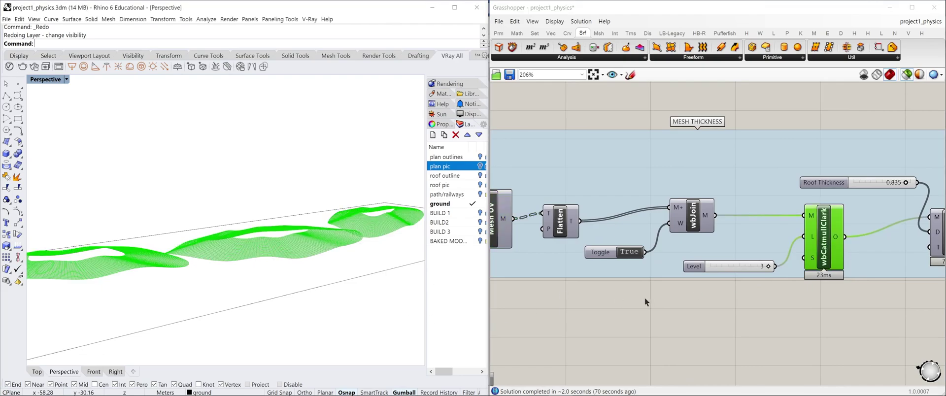
{"action": "right_click_drag", "start_coordinate": [720, 308], "coordinate": [544, 316]}
{"action": "left_click", "coordinate": [786, 247]}
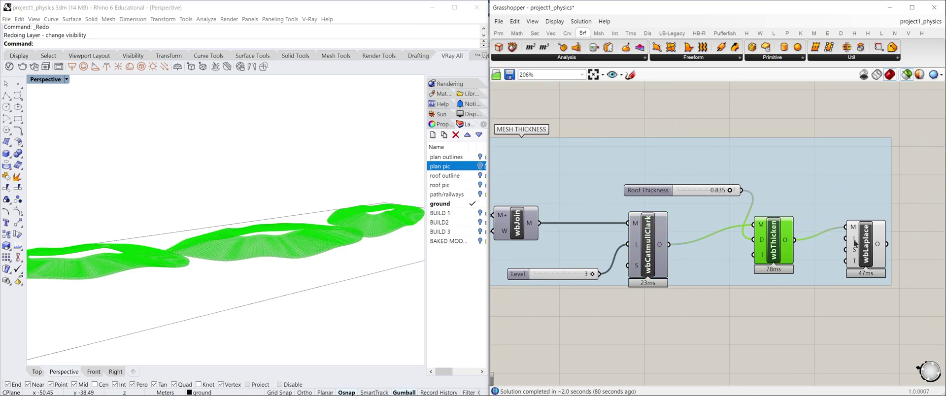
{"action": "left_click", "coordinate": [860, 244]}
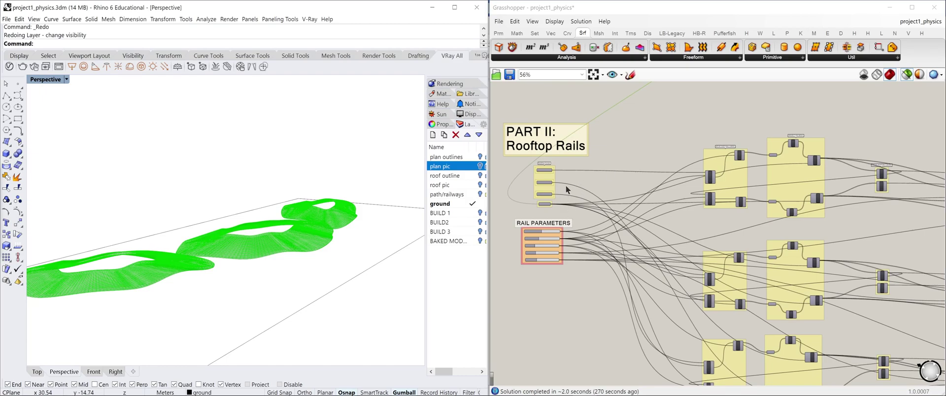
Step: Preview the HOLE 1 and HOLE 2 curves in the Building Curves group of the rooftop rails part
{"action": "scroll", "coordinate": [566, 186], "scroll_direction": "up", "scroll_amount": 2}
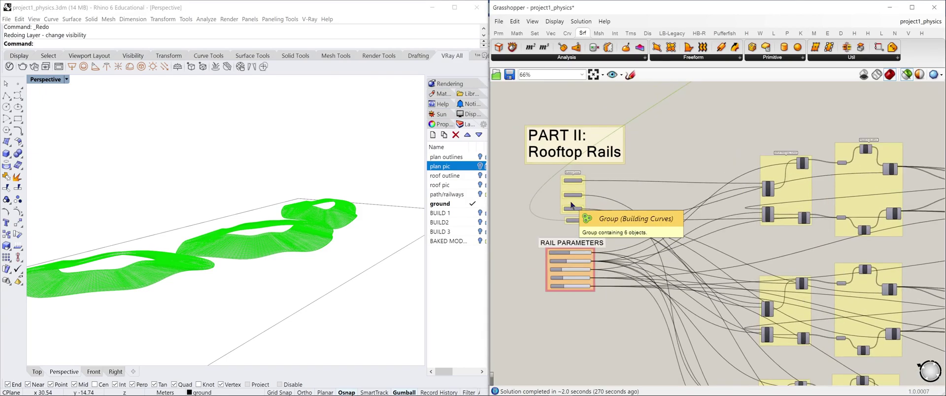
{"action": "scroll", "coordinate": [571, 202], "scroll_direction": "up", "scroll_amount": 2}
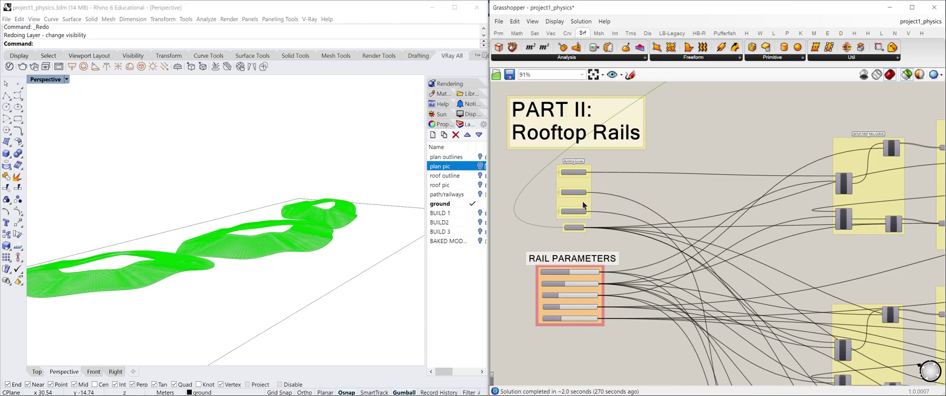
{"action": "right_click_drag", "start_coordinate": [596, 191], "coordinate": [606, 216]}
{"action": "scroll", "coordinate": [605, 217], "scroll_direction": "up", "scroll_amount": 3}
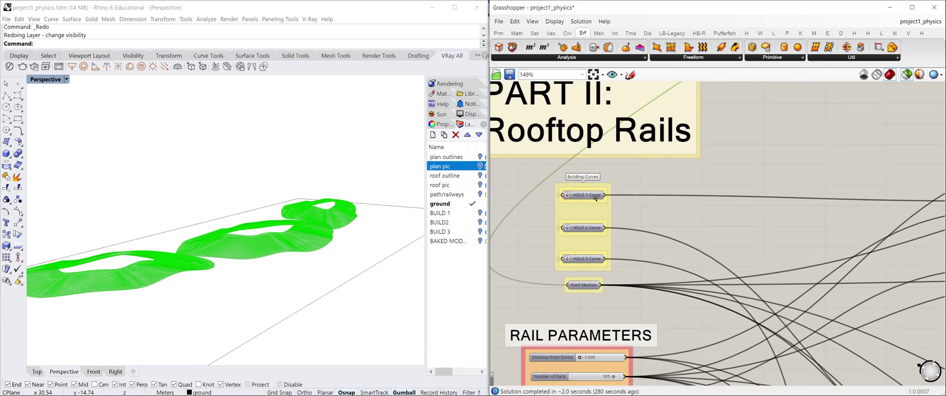
{"action": "left_click", "coordinate": [594, 197]}
{"action": "left_click", "coordinate": [589, 227]}
Step: Preview the upper Offset and Divide components in the SETUP FIRST RAIL CURVE group for Building 1
{"action": "right_click_drag", "start_coordinate": [914, 222], "coordinate": [660, 230]}
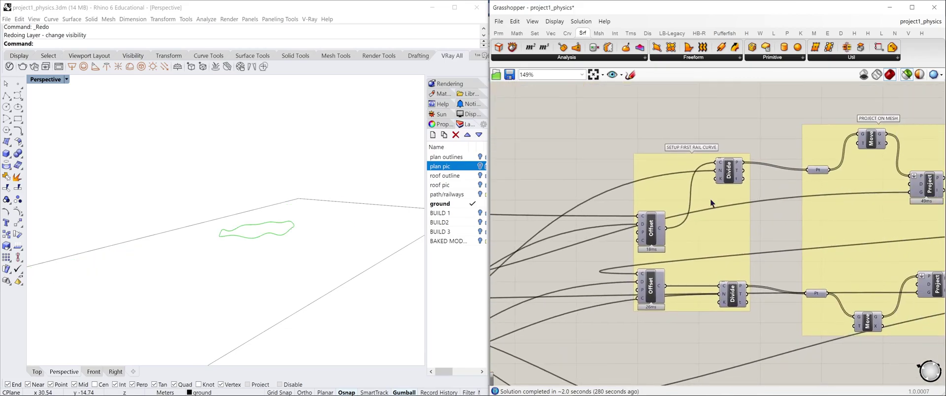
{"action": "scroll", "coordinate": [710, 199], "scroll_direction": "up", "scroll_amount": 3}
{"action": "left_click", "coordinate": [618, 242]}
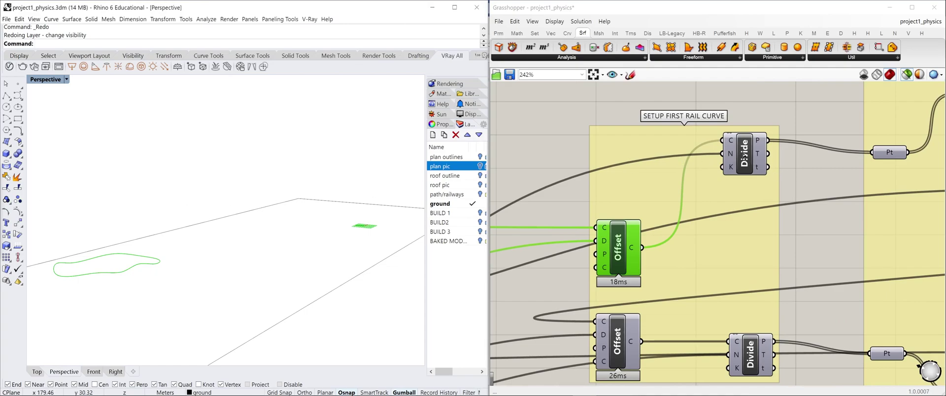
{"action": "left_click", "coordinate": [744, 153]}
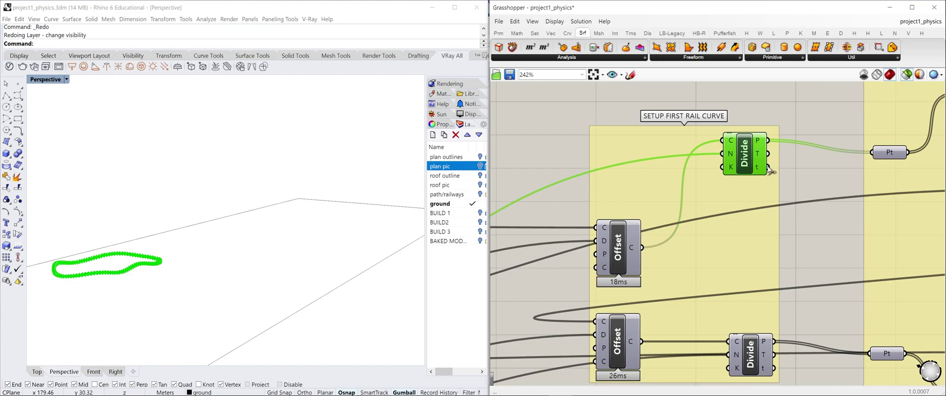
Step: Preview the points projected on the roof mesh and the first Nurbs curve in the CREATE BOTTOM CURVES group
{"action": "right_click_drag", "start_coordinate": [805, 175], "coordinate": [626, 202]}
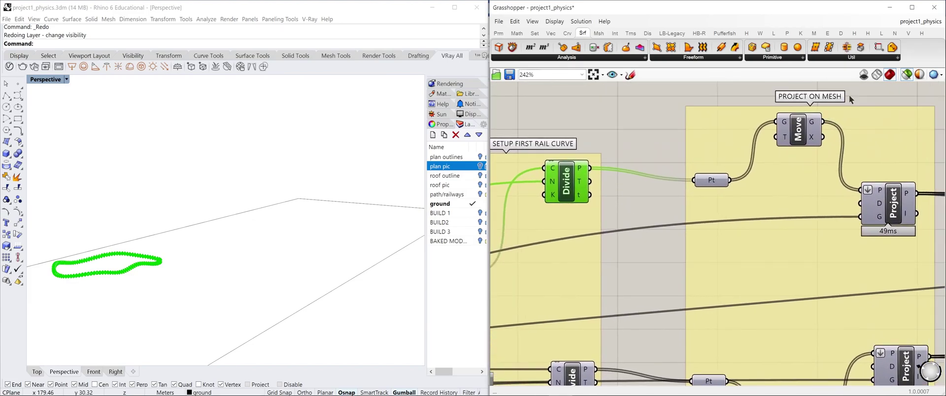
{"action": "left_click", "coordinate": [886, 213]}
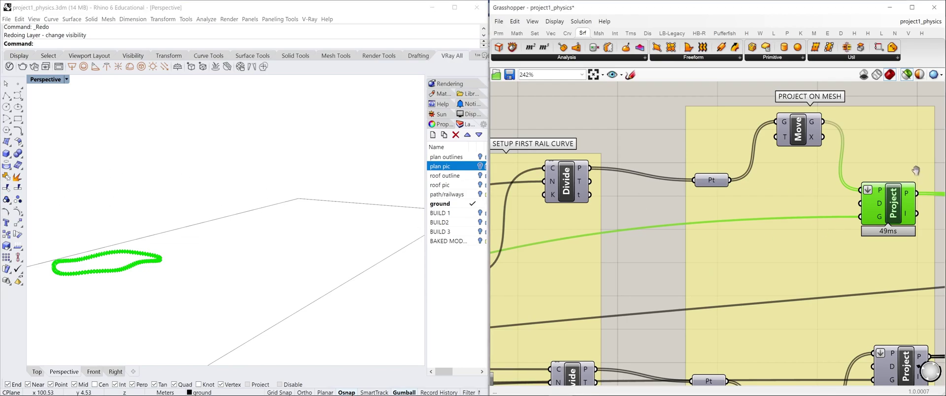
{"action": "right_click_drag", "start_coordinate": [925, 173], "coordinate": [548, 135]}
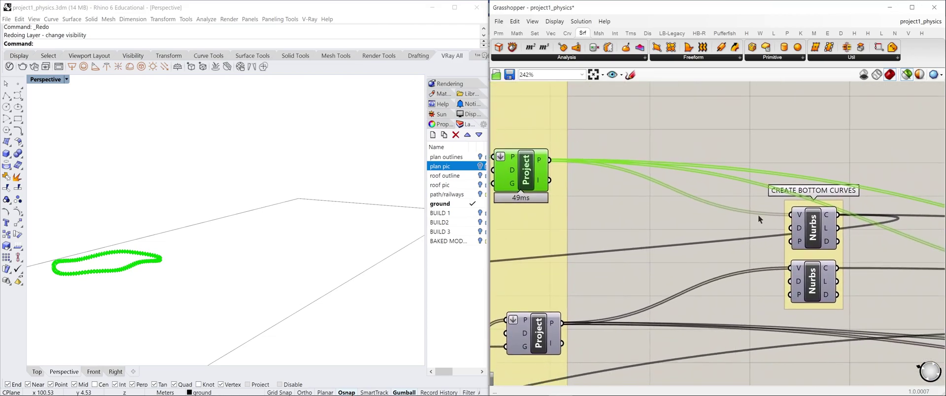
{"action": "left_click", "coordinate": [812, 228]}
{"action": "right_click_drag", "start_coordinate": [839, 225], "coordinate": [595, 220]}
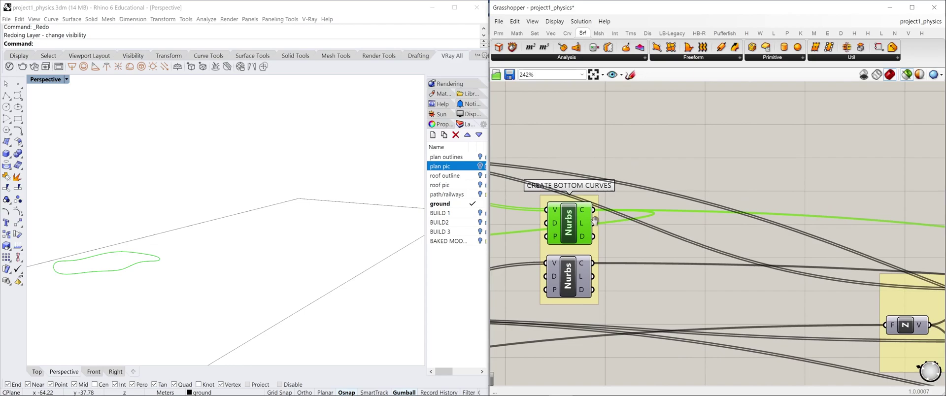
Step: Preview the Move component and inspect the Z vector in the TOP PART OF RAIL group
{"action": "right_click_drag", "start_coordinate": [881, 222], "coordinate": [676, 141]}
{"action": "right_click_drag", "start_coordinate": [848, 211], "coordinate": [766, 178]}
{"action": "left_click", "coordinate": [715, 182]}
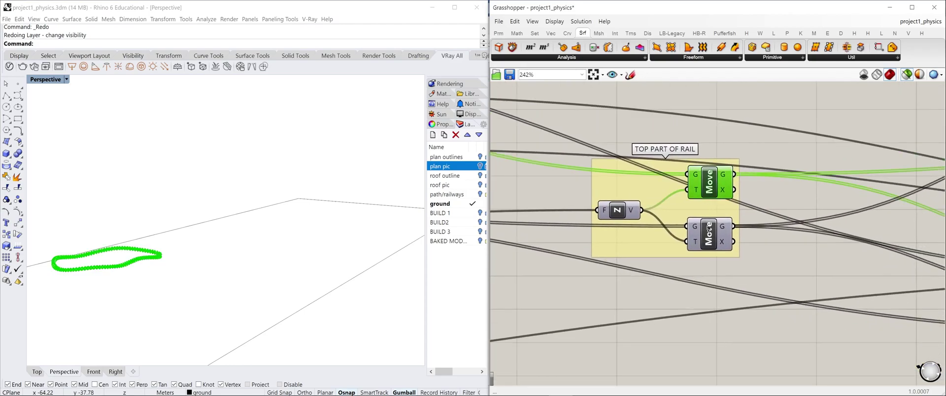
{"action": "right_click_drag", "start_coordinate": [855, 186], "coordinate": [654, 198]}
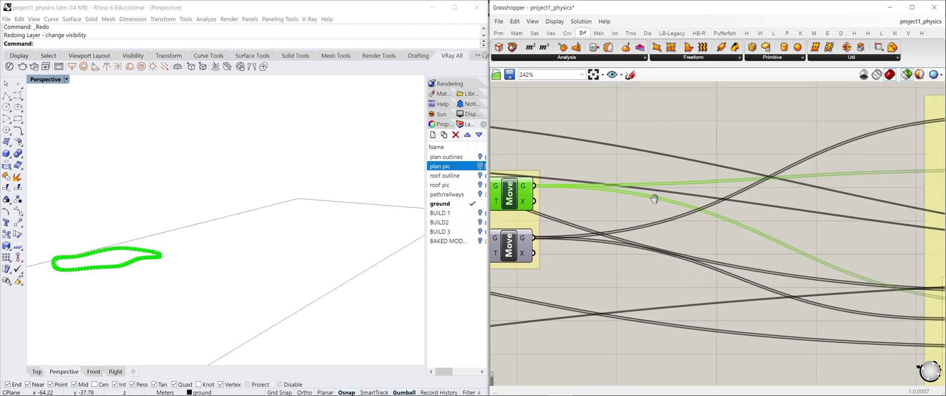
{"action": "scroll", "coordinate": [822, 221], "scroll_direction": "down", "scroll_amount": 3}
{"action": "right_click_drag", "start_coordinate": [581, 222], "coordinate": [617, 220]}
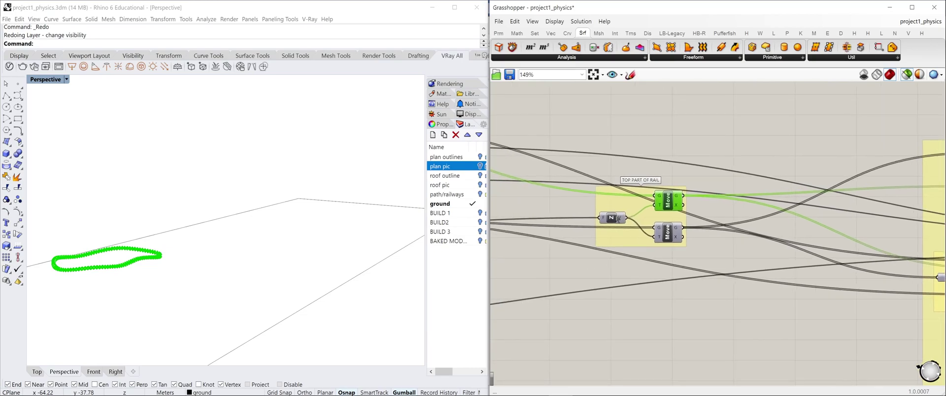
{"action": "left_click", "coordinate": [614, 218]}
{"action": "right_click_drag", "start_coordinate": [914, 204], "coordinate": [704, 195]}
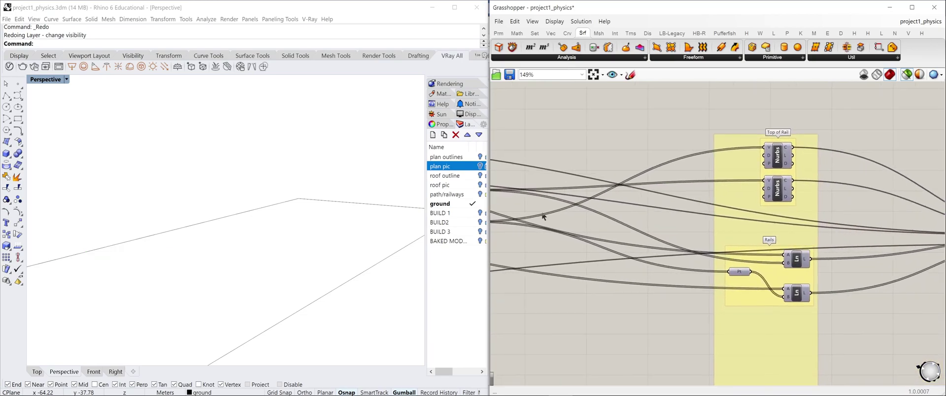
Step: Compare the previews of the two Nurbs curves in Building 1's Top of Rail group
{"action": "left_click", "coordinate": [777, 158]}
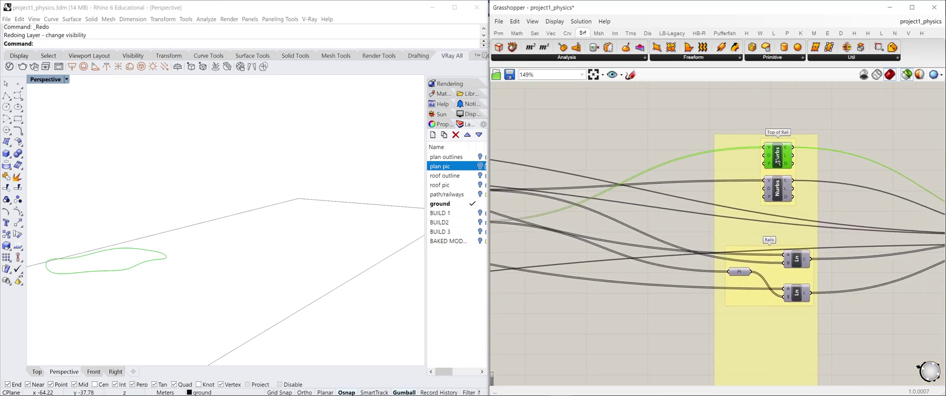
{"action": "left_click", "coordinate": [778, 194]}
{"action": "left_click", "coordinate": [778, 165]}
{"action": "left_click", "coordinate": [780, 191]}
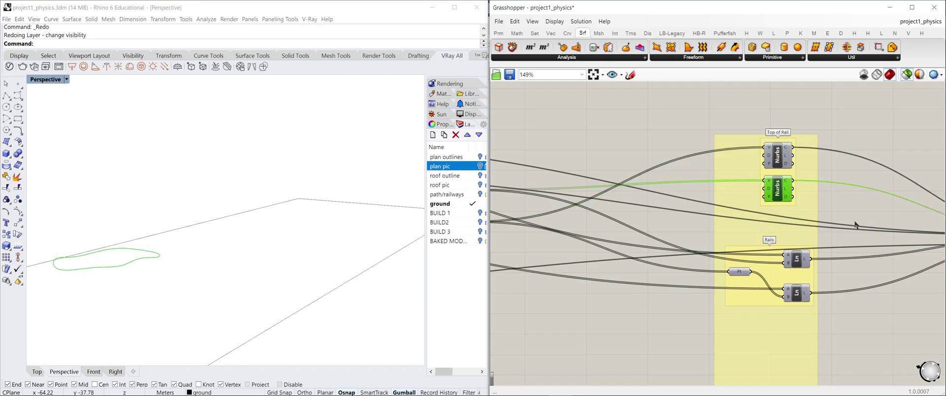
{"action": "right_click_drag", "start_coordinate": [812, 276], "coordinate": [805, 214]}
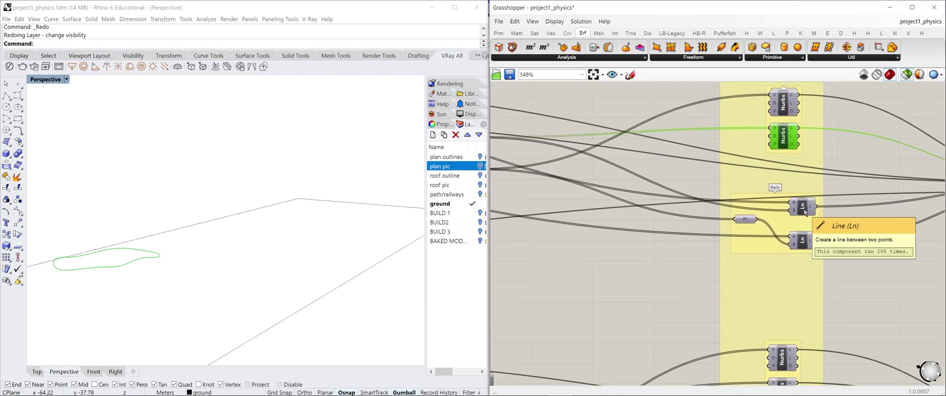
Step: Trace the moved rail points to the Rails group and compare the previews of its two Line components
{"action": "right_click_drag", "start_coordinate": [582, 190], "coordinate": [719, 198]}
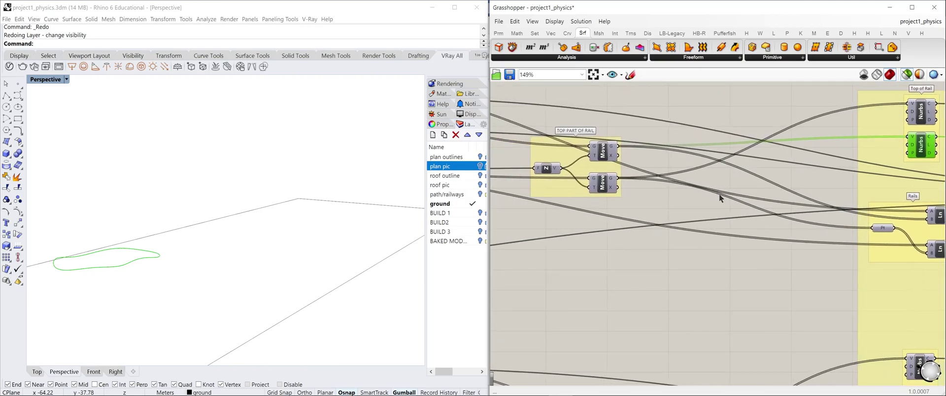
{"action": "left_click", "coordinate": [609, 160]}
{"action": "right_click_drag", "start_coordinate": [851, 222], "coordinate": [646, 186]}
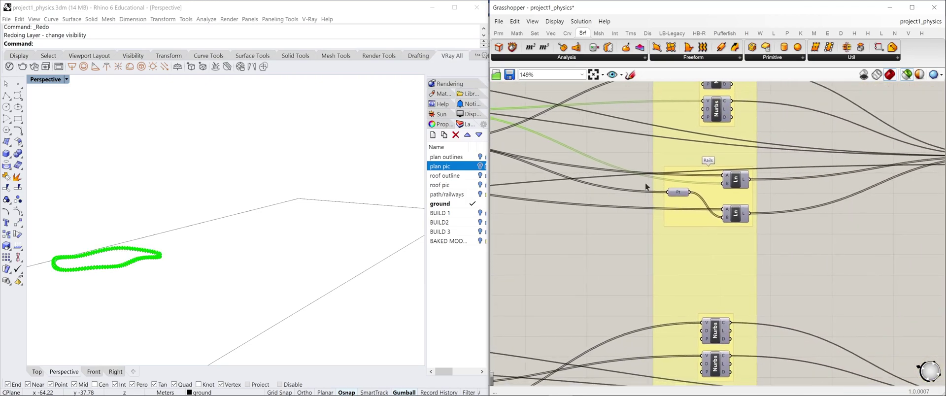
{"action": "left_click", "coordinate": [742, 180]}
{"action": "left_click", "coordinate": [737, 213]}
{"action": "left_click", "coordinate": [737, 180]}
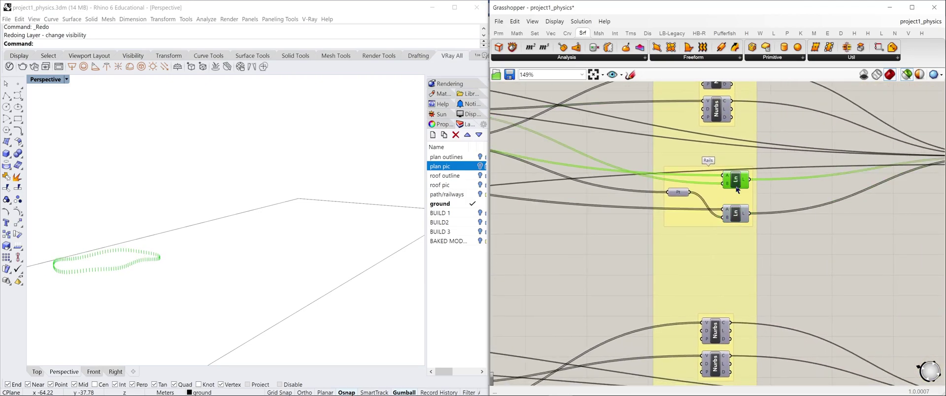
{"action": "left_click", "coordinate": [735, 211]}
{"action": "left_click", "coordinate": [736, 185]}
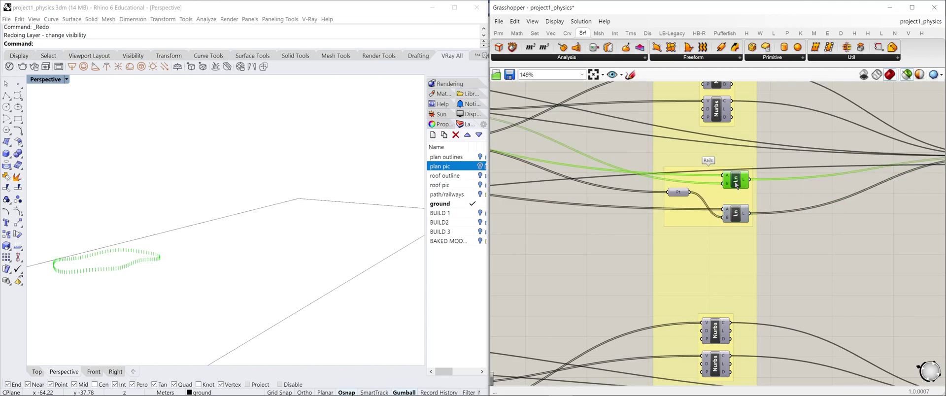
{"action": "left_click", "coordinate": [735, 213]}
{"action": "right_click_drag", "start_coordinate": [838, 183], "coordinate": [698, 225]}
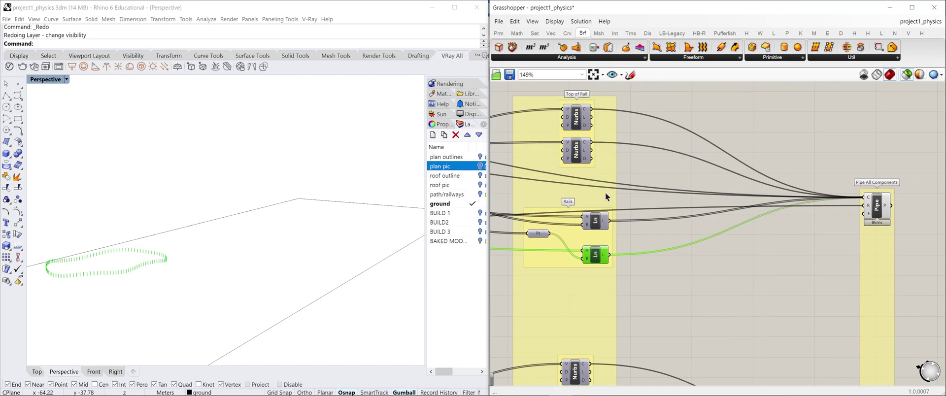
Step: Preview Building 1's Pipe component and examine the piped rails up close in the perspective view
{"action": "left_click", "coordinate": [883, 206]}
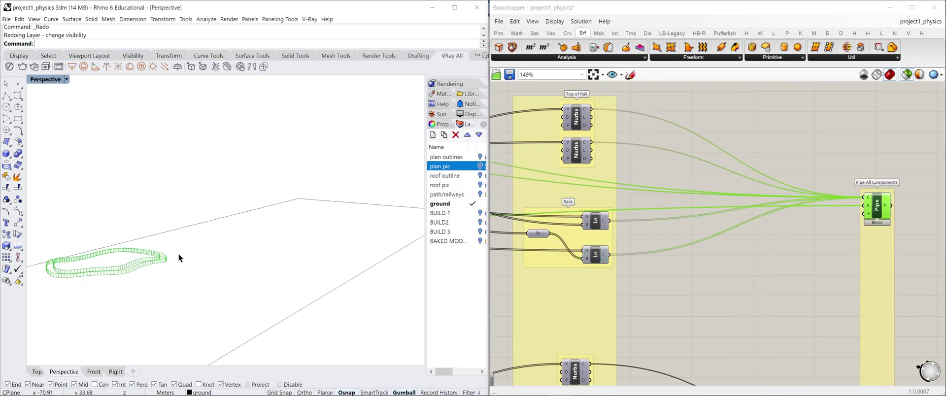
{"action": "right_click_drag", "start_coordinate": [179, 253], "coordinate": [146, 279]}
{"action": "scroll", "coordinate": [147, 279], "scroll_direction": "up", "scroll_amount": 4}
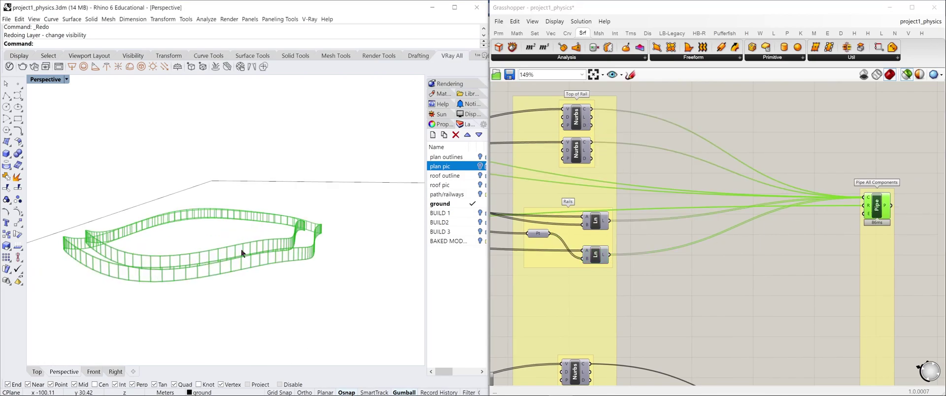
{"action": "right_click_drag", "start_coordinate": [297, 243], "coordinate": [247, 266]}
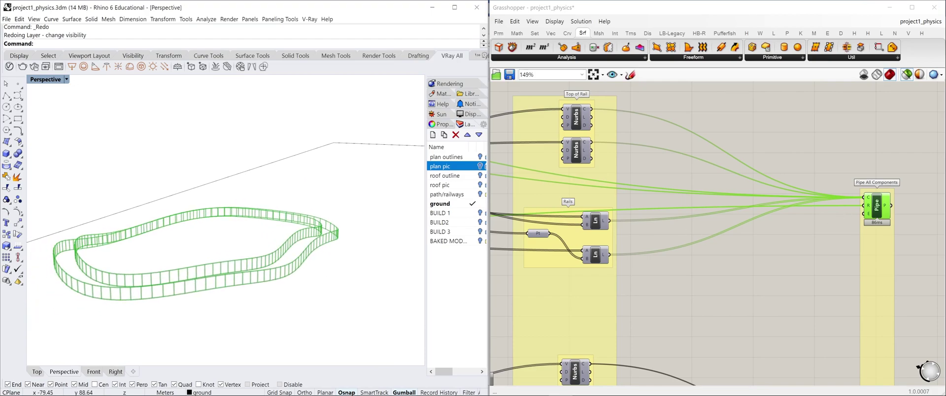
Step: Select the Pipe components of all three buildings together and view their rails in perspective
{"action": "scroll", "coordinate": [674, 261], "scroll_direction": "down", "scroll_amount": 3}
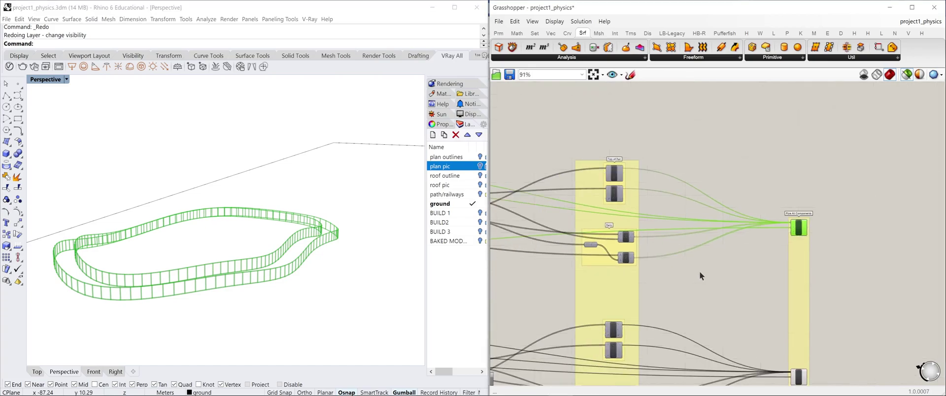
{"action": "scroll", "coordinate": [695, 256], "scroll_direction": "down", "scroll_amount": 2}
{"action": "left_click_drag", "start_coordinate": [750, 344], "coordinate": [691, 89]}
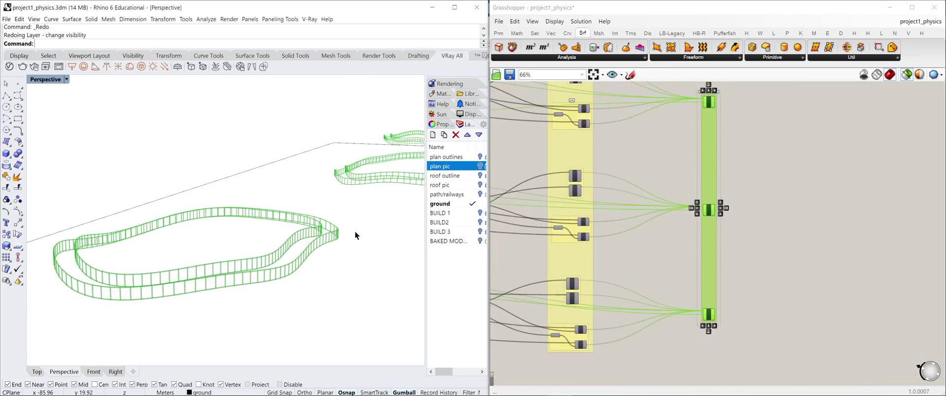
{"action": "right_click_drag", "start_coordinate": [354, 236], "coordinate": [321, 207]}
{"action": "scroll", "coordinate": [536, 194], "scroll_direction": "down", "scroll_amount": 2}
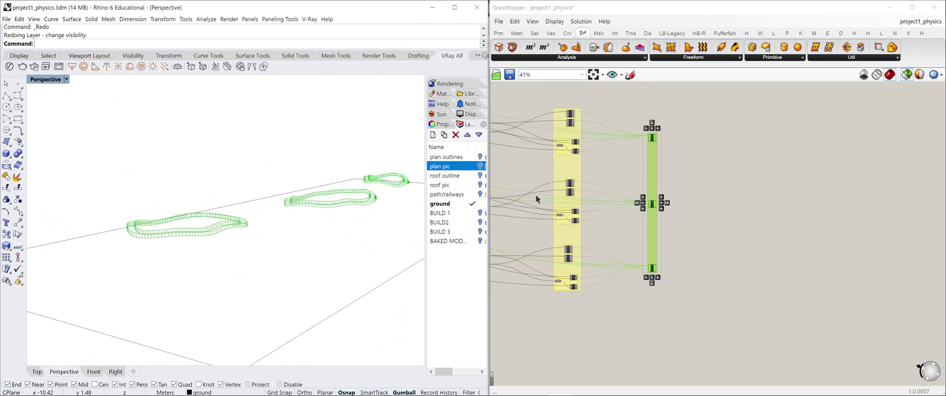
Step: Add the Roof Meshes component to the preview to view the rails on the roofs
{"action": "right_click_drag", "start_coordinate": [513, 192], "coordinate": [743, 218]}
{"action": "right_click_drag", "start_coordinate": [557, 184], "coordinate": [711, 226]}
{"action": "scroll", "coordinate": [545, 195], "scroll_direction": "up", "scroll_amount": 5}
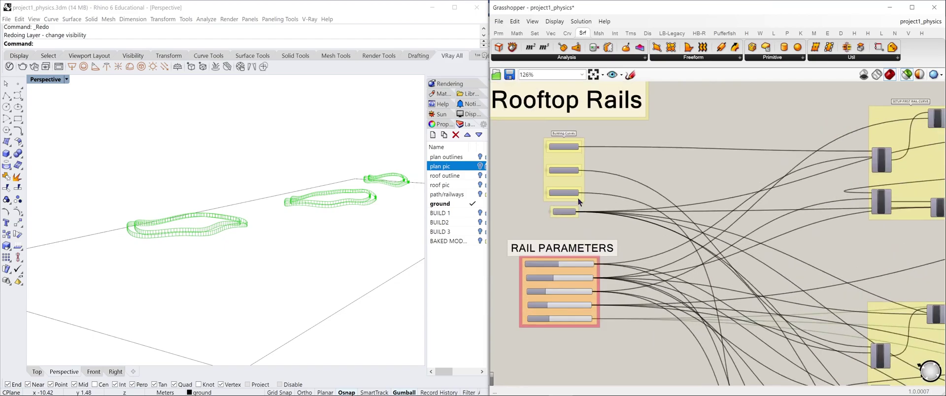
{"action": "left_click", "coordinate": [563, 215]}
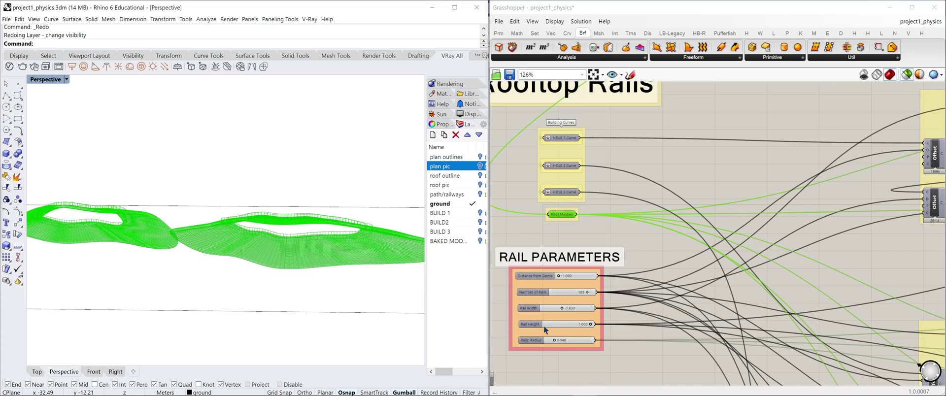
Step: Test the Distance from Dome rail parameter, leaving it at -1.000
{"action": "scroll", "coordinate": [540, 341], "scroll_direction": "up", "scroll_amount": 1}
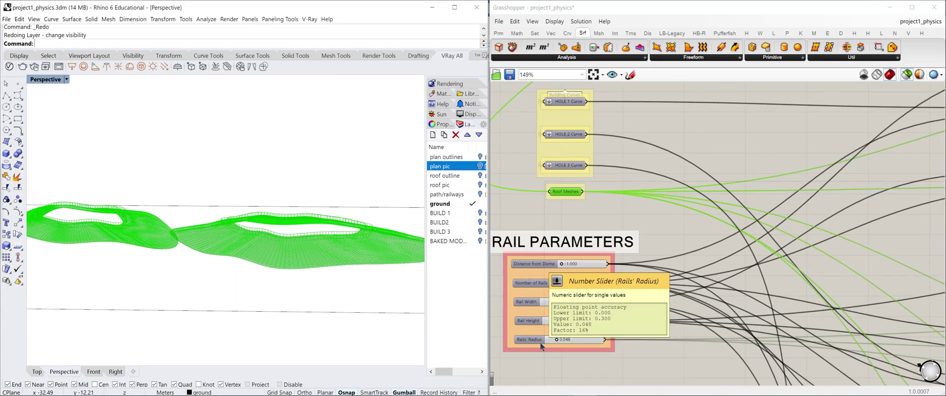
{"action": "scroll", "coordinate": [586, 323], "scroll_direction": "up", "scroll_amount": 1}
{"action": "right_click_drag", "start_coordinate": [594, 316], "coordinate": [605, 297]}
{"action": "scroll", "coordinate": [612, 236], "scroll_direction": "up", "scroll_amount": 1}
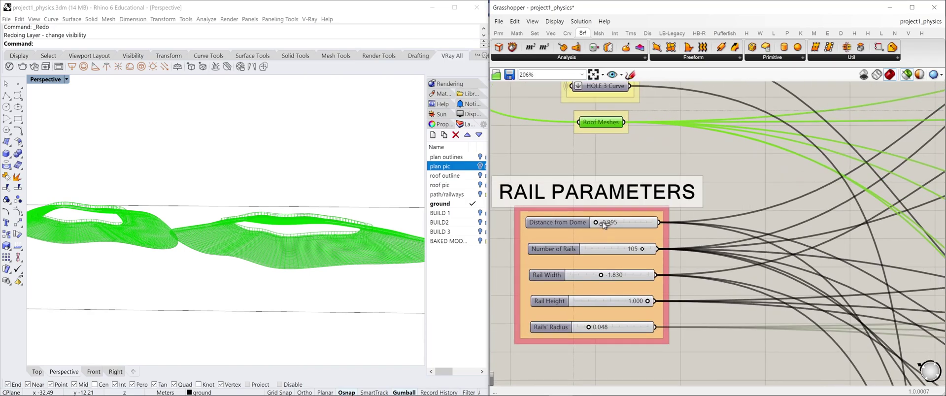
{"action": "left_click_drag", "start_coordinate": [605, 225], "coordinate": [593, 225]}
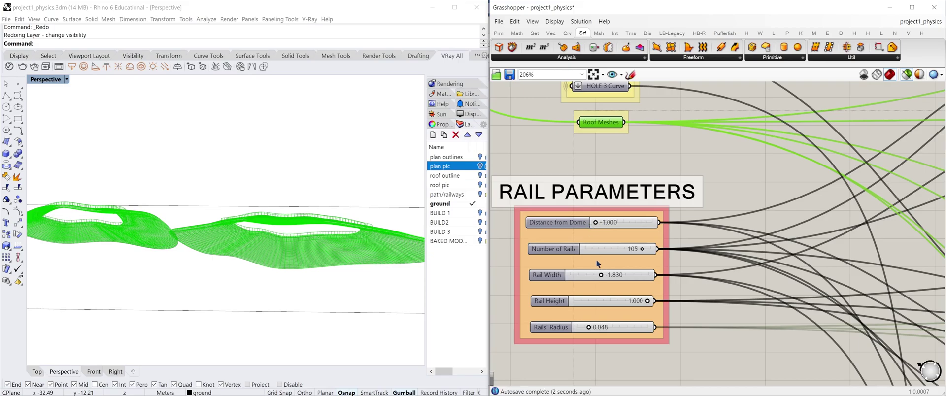
Step: Set Number of Rails to 97 and lower the Rail Width in the rail parameters
{"action": "mouse_move", "coordinate": [642, 249]}
{"action": "left_mouse_down"}
{"action": "mouse_move", "coordinate": [624, 255]}
{"action": "mouse_move", "coordinate": [640, 253]}
{"action": "left_mouse_up"}
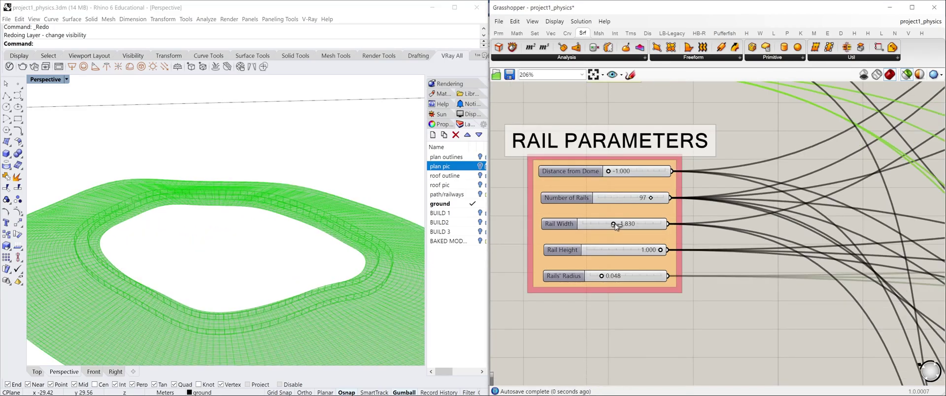
{"action": "left_click_drag", "start_coordinate": [615, 225], "coordinate": [608, 225]}
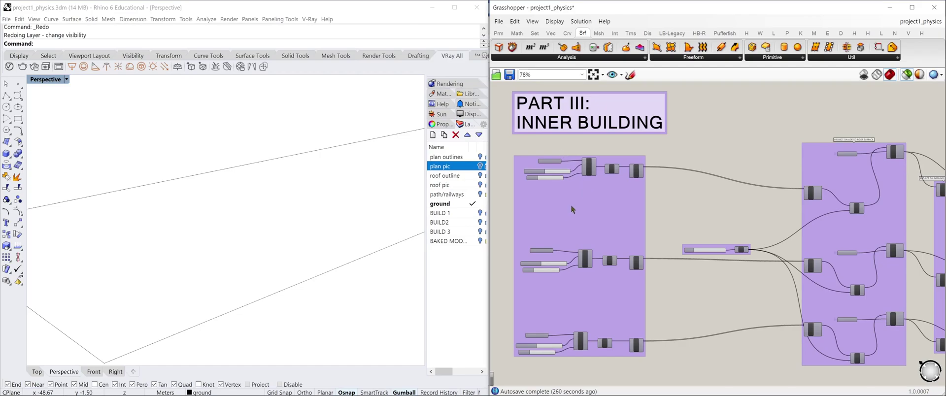
Step: Preview the Building 1 Curve, its inner building Offset and the Divide points in Part III
{"action": "scroll", "coordinate": [529, 182], "scroll_direction": "up", "scroll_amount": 5}
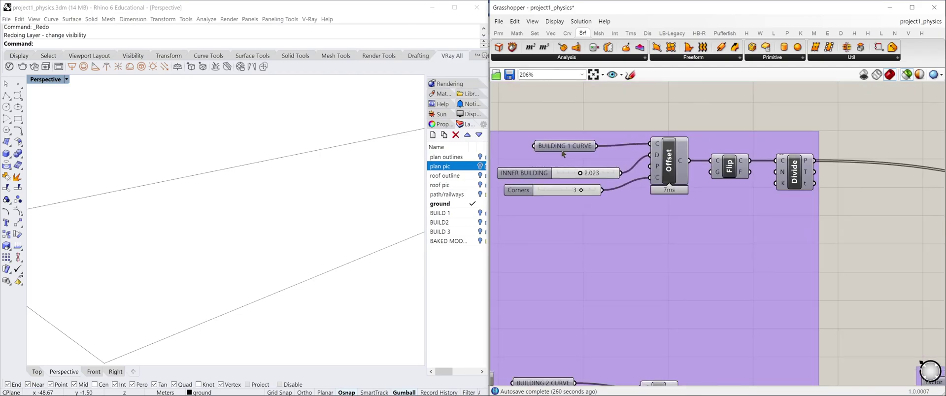
{"action": "left_click", "coordinate": [563, 147]}
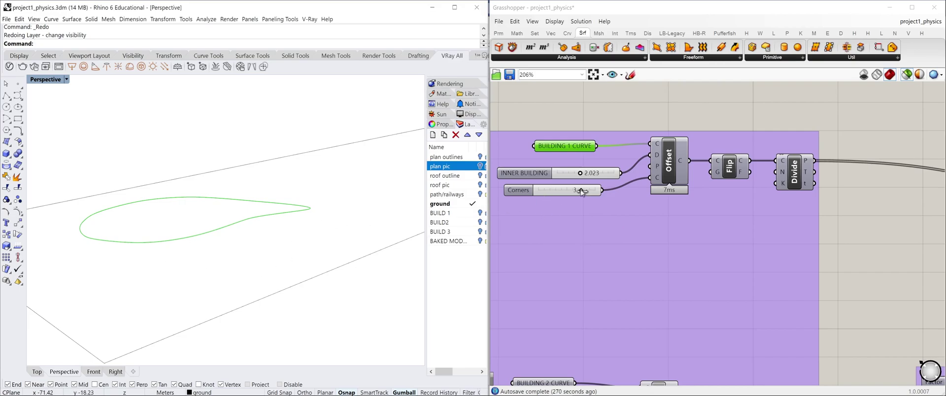
{"action": "left_click", "coordinate": [658, 168]}
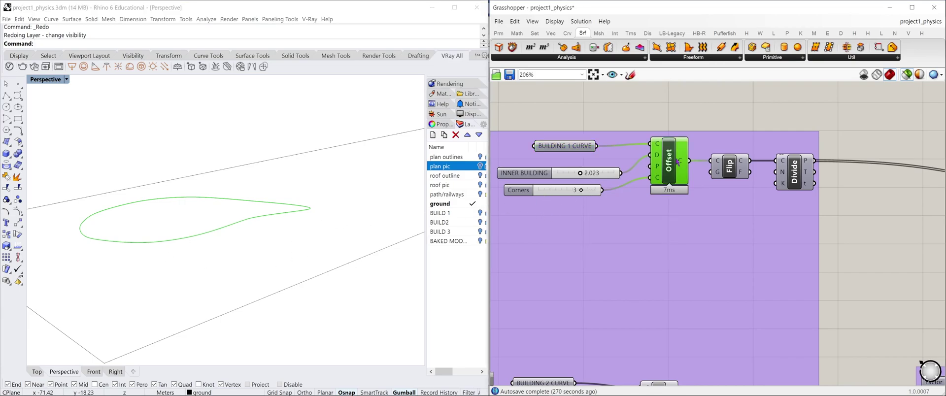
{"action": "left_click", "coordinate": [800, 179]}
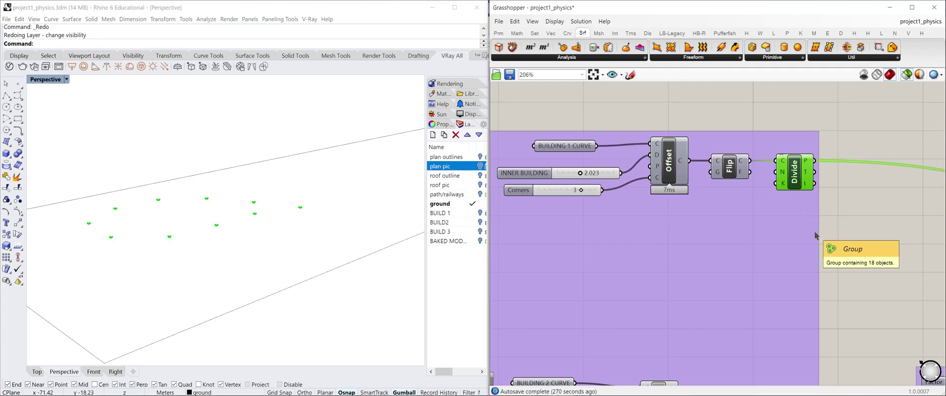
Step: Preview the Nurbs curve rebuilt from Building 1's division points
{"action": "scroll", "coordinate": [815, 235], "scroll_direction": "down", "scroll_amount": 3}
{"action": "right_click_drag", "start_coordinate": [932, 224], "coordinate": [749, 217]}
{"action": "right_click_drag", "start_coordinate": [873, 225], "coordinate": [723, 211]}
{"action": "scroll", "coordinate": [724, 211], "scroll_direction": "up", "scroll_amount": 3}
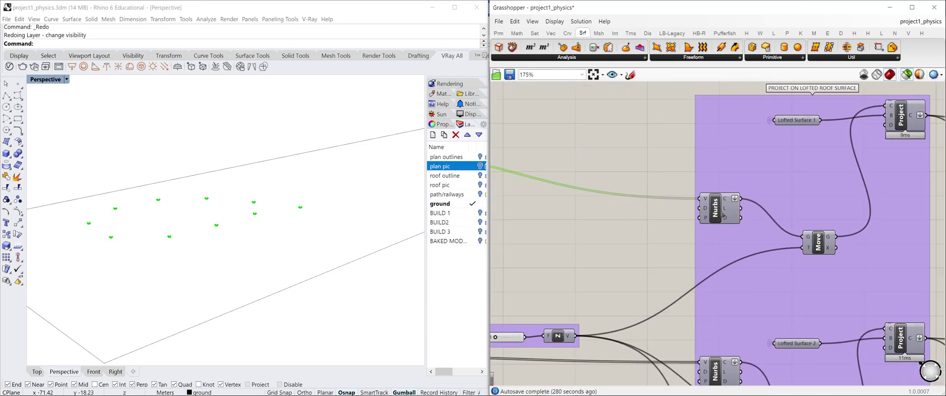
{"action": "left_click", "coordinate": [722, 213]}
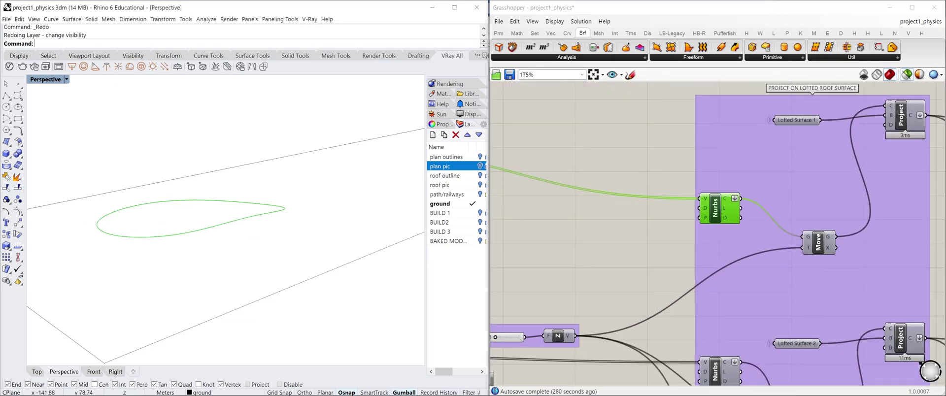
{"action": "right_click_drag", "start_coordinate": [722, 213], "coordinate": [671, 212]}
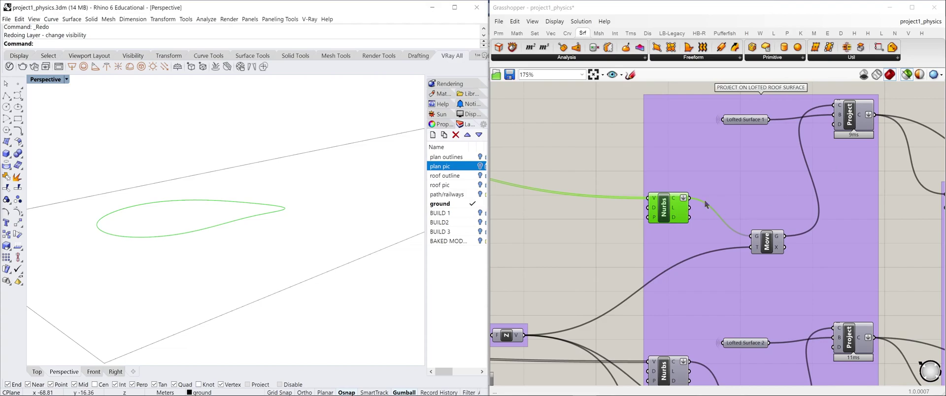
Step: Preview Building 1's curve projected on the roof and the Lofted Surface 1 it is projected onto
{"action": "left_click", "coordinate": [850, 119]}
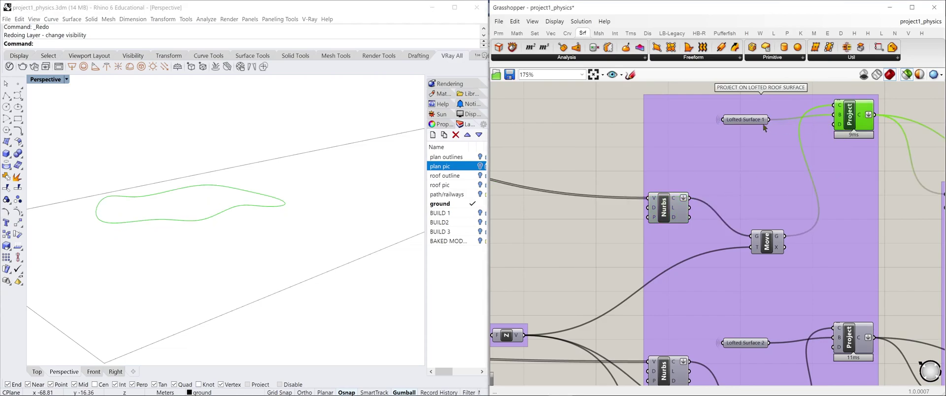
{"action": "left_click", "coordinate": [745, 122]}
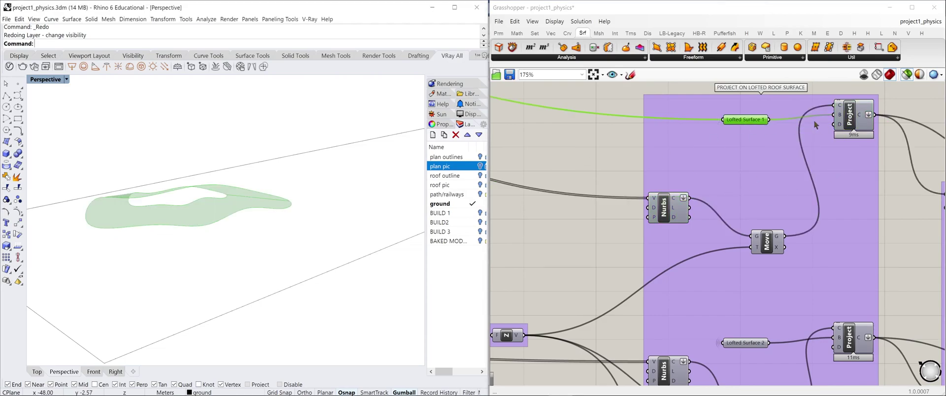
{"action": "left_click", "coordinate": [848, 122]}
{"action": "right_click_drag", "start_coordinate": [220, 226], "coordinate": [149, 202]}
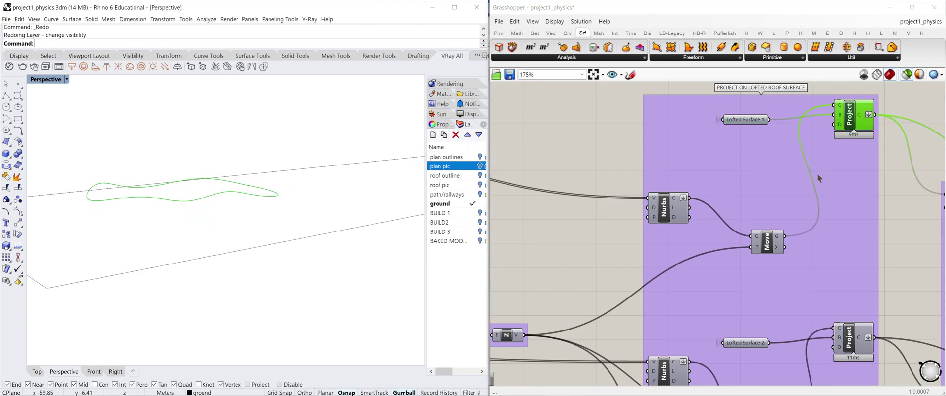
Step: Preview Building 1's curve projected on the ground and the Loft between its ground and roof curves
{"action": "right_click_drag", "start_coordinate": [817, 174], "coordinate": [600, 210]}
{"action": "left_click", "coordinate": [659, 228]}
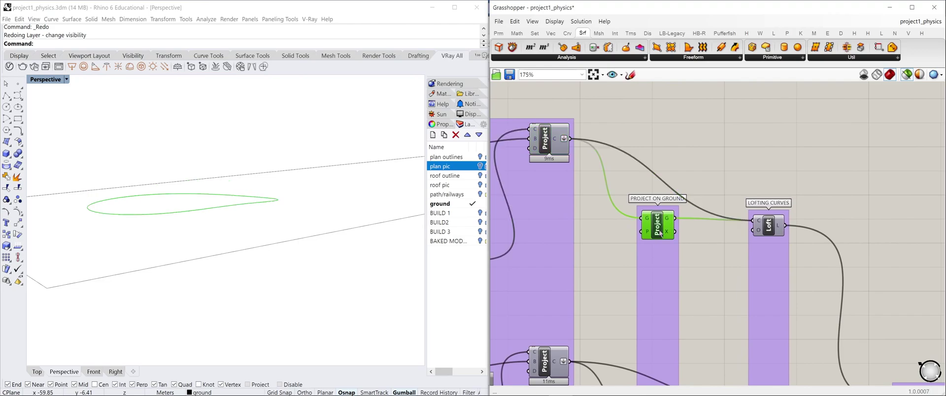
{"action": "left_click", "coordinate": [768, 225]}
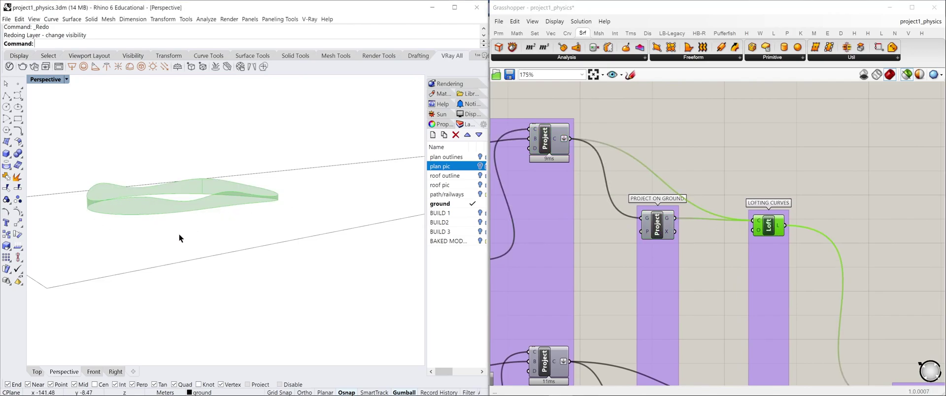
{"action": "right_click_drag", "start_coordinate": [183, 204], "coordinate": [209, 218]}
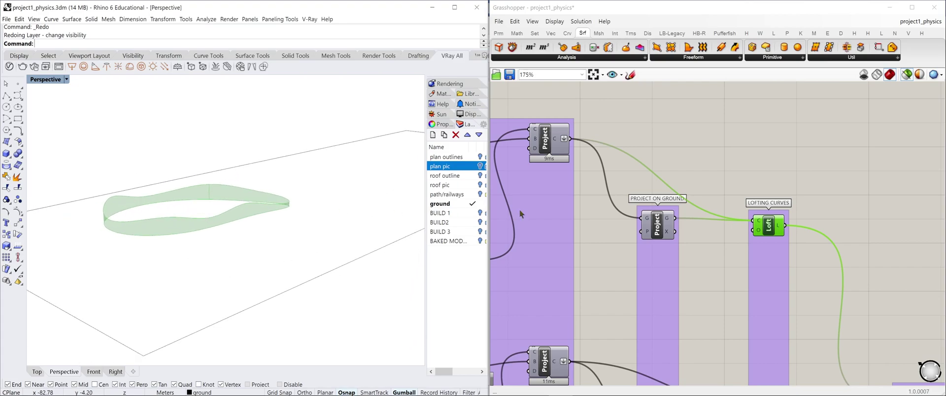
Step: Select the Loft components of all three buildings together and view their inner walls in perspective
{"action": "scroll", "coordinate": [672, 226], "scroll_direction": "down", "scroll_amount": 2}
{"action": "right_click_drag", "start_coordinate": [760, 267], "coordinate": [699, 174]}
{"action": "left_click_drag", "start_coordinate": [713, 374], "coordinate": [654, 105]}
{"action": "right_click_drag", "start_coordinate": [227, 208], "coordinate": [208, 194]}
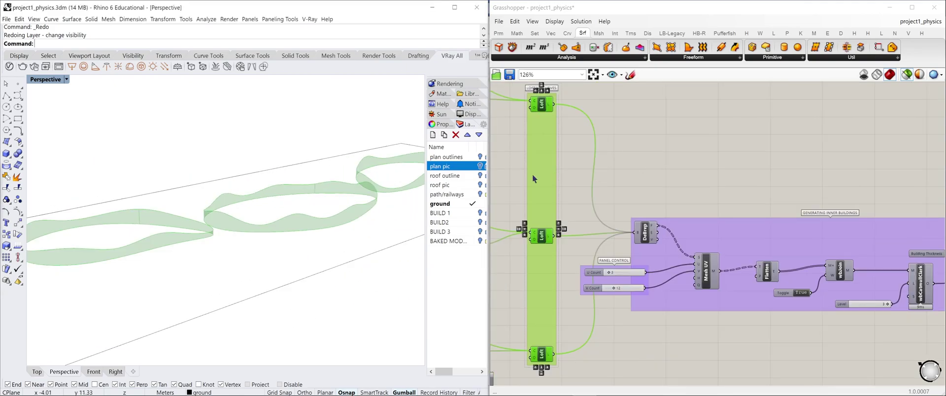
Step: Preview the inner buildings' Mesh UV, wbCatmullClark and wbThicken stages
{"action": "left_click", "coordinate": [707, 275]}
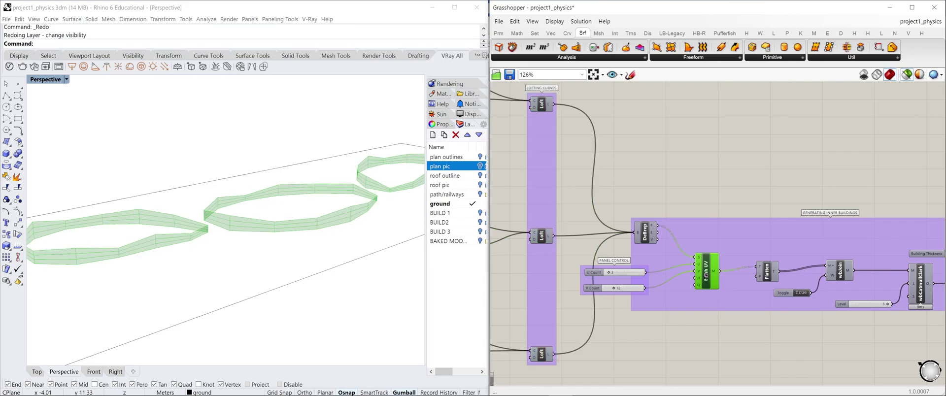
{"action": "right_click_drag", "start_coordinate": [862, 276], "coordinate": [776, 266]}
{"action": "left_click", "coordinate": [835, 271]}
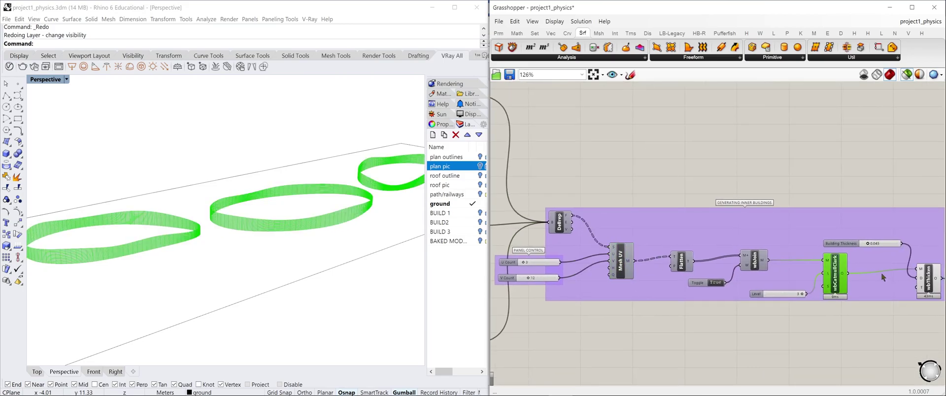
{"action": "right_click_drag", "start_coordinate": [881, 272], "coordinate": [770, 262]}
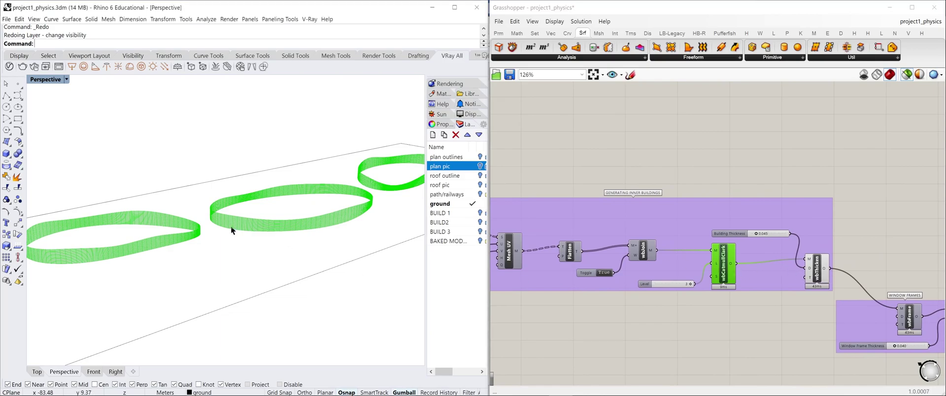
{"action": "left_click", "coordinate": [817, 272]}
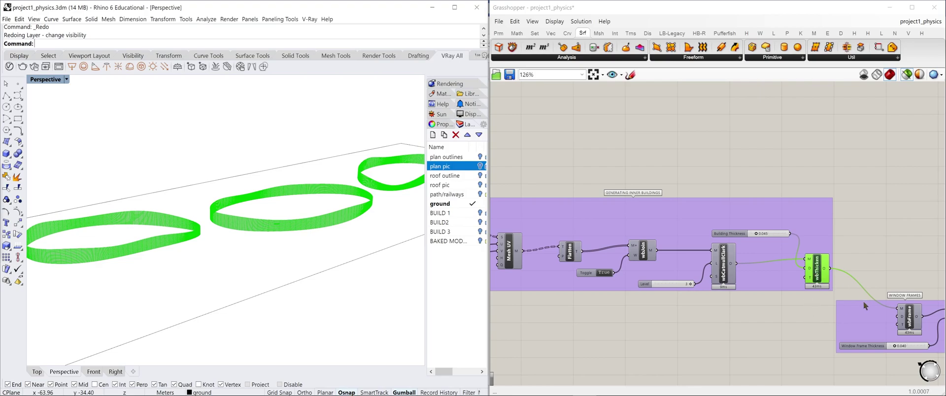
Step: Preview the wbFrame and wbThicken components in the Window Frames group, viewing the frames up close
{"action": "right_click_drag", "start_coordinate": [864, 301], "coordinate": [782, 264]}
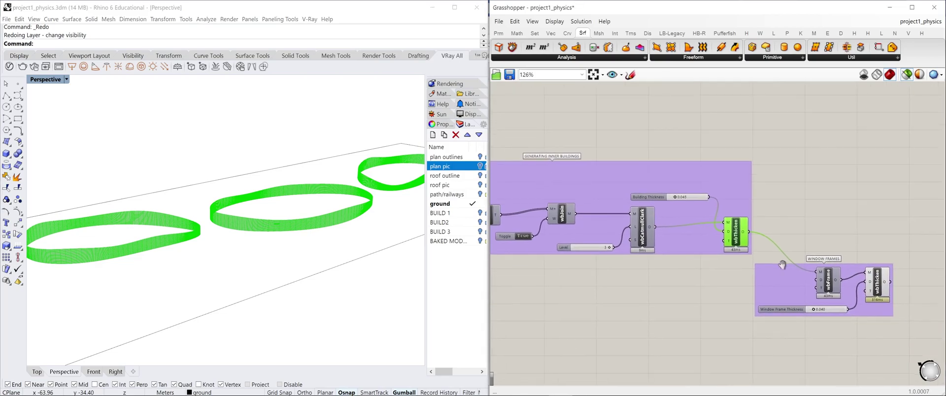
{"action": "left_click", "coordinate": [827, 284]}
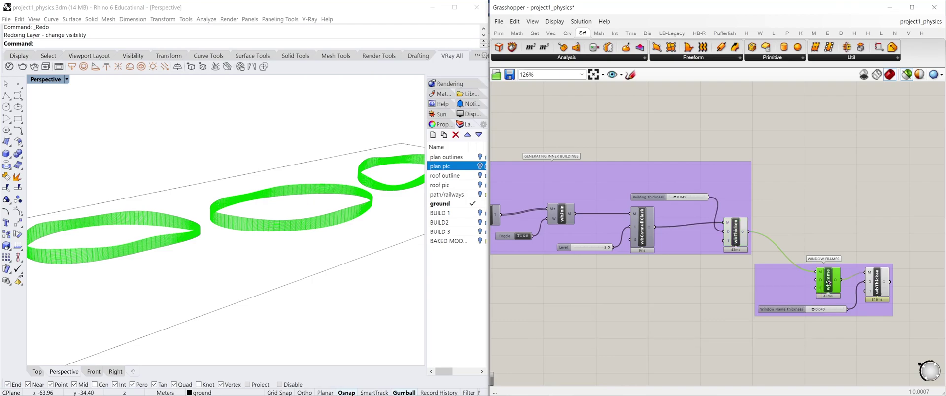
{"action": "scroll", "coordinate": [315, 234], "scroll_direction": "up", "scroll_amount": 8}
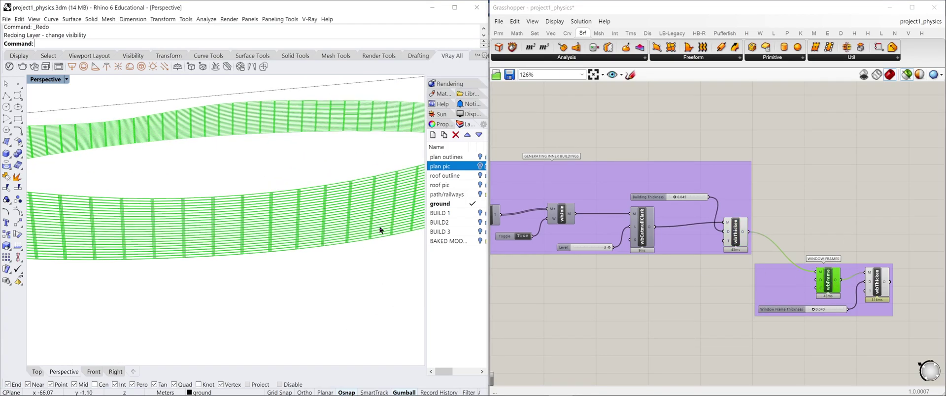
{"action": "left_click", "coordinate": [877, 284]}
{"action": "scroll", "coordinate": [626, 292], "scroll_direction": "down", "scroll_amount": 1}
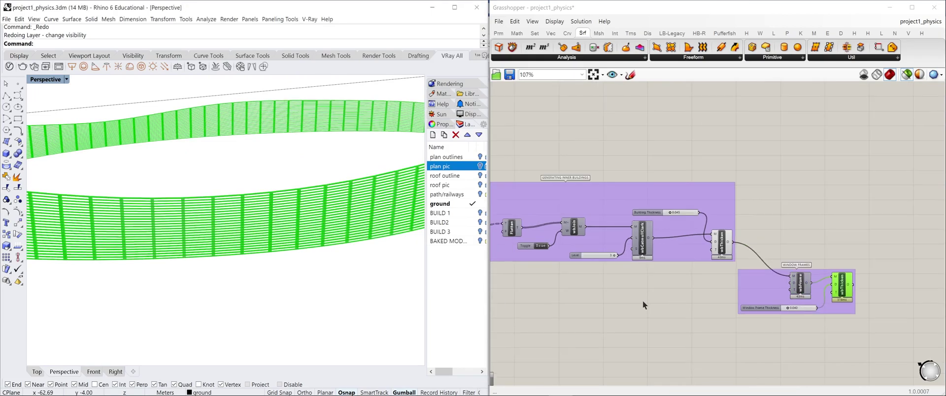
Step: Compare the inner buildings' Mesh UV panels with the window frames produced by wbFrame
{"action": "right_click_drag", "start_coordinate": [642, 303], "coordinate": [810, 311]}
{"action": "scroll", "coordinate": [585, 248], "scroll_direction": "up", "scroll_amount": 3}
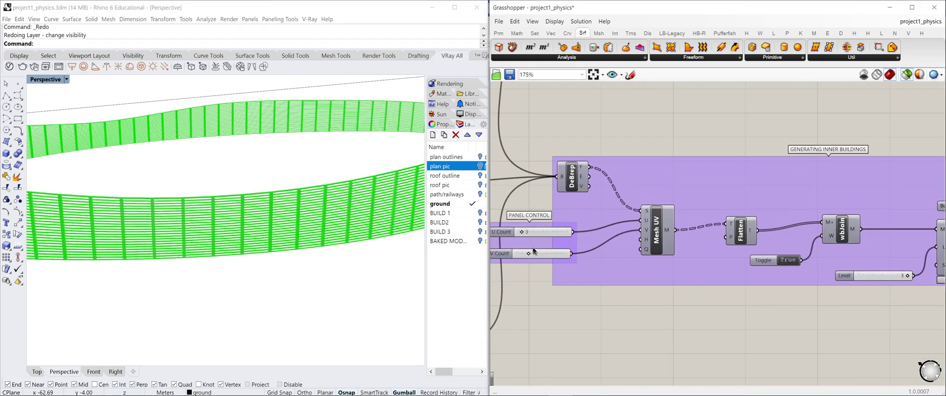
{"action": "left_click", "coordinate": [659, 234]}
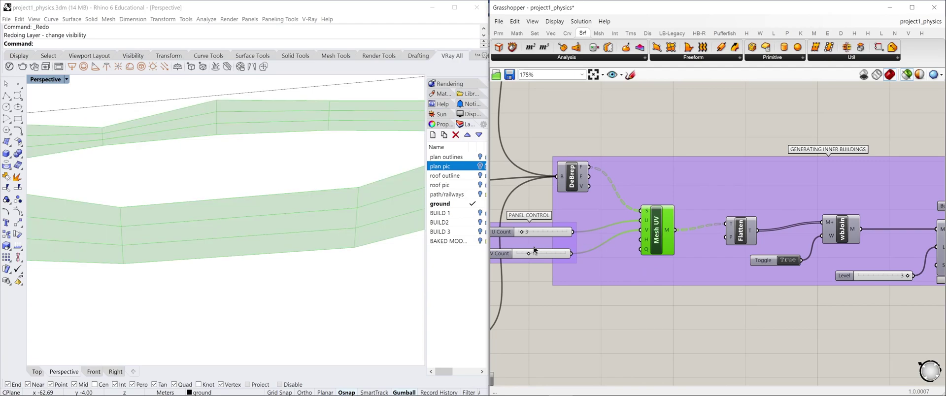
{"action": "scroll", "coordinate": [692, 252], "scroll_direction": "down", "scroll_amount": 3}
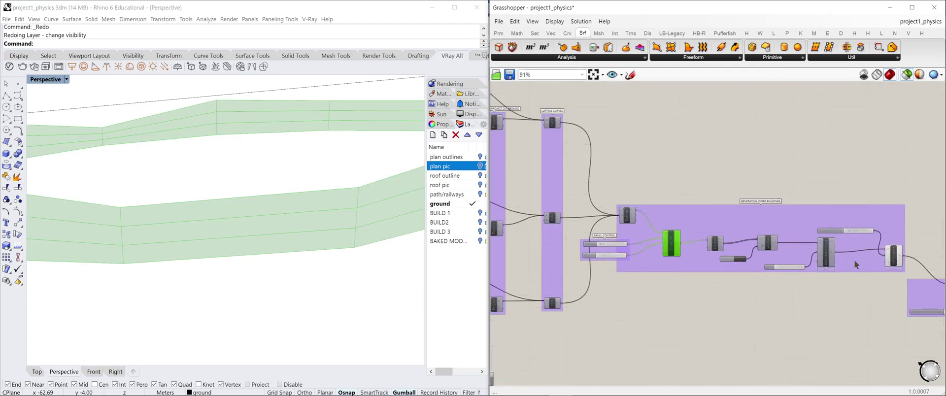
{"action": "right_click_drag", "start_coordinate": [854, 260], "coordinate": [703, 241]}
{"action": "scroll", "coordinate": [827, 281], "scroll_direction": "up", "scroll_amount": 3}
{"action": "left_click", "coordinate": [797, 265]}
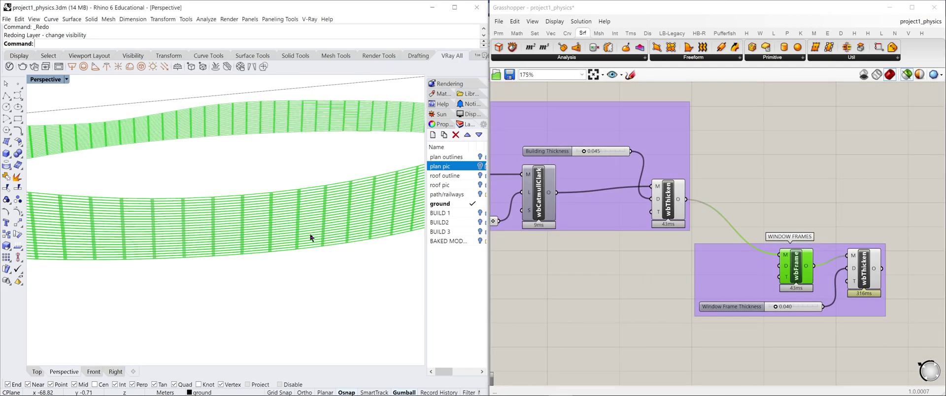
{"action": "right_click_drag", "start_coordinate": [370, 236], "coordinate": [317, 228]}
Step: Raise the V Count in the inner buildings' panel control
{"action": "right_click_drag", "start_coordinate": [604, 266], "coordinate": [936, 290]}
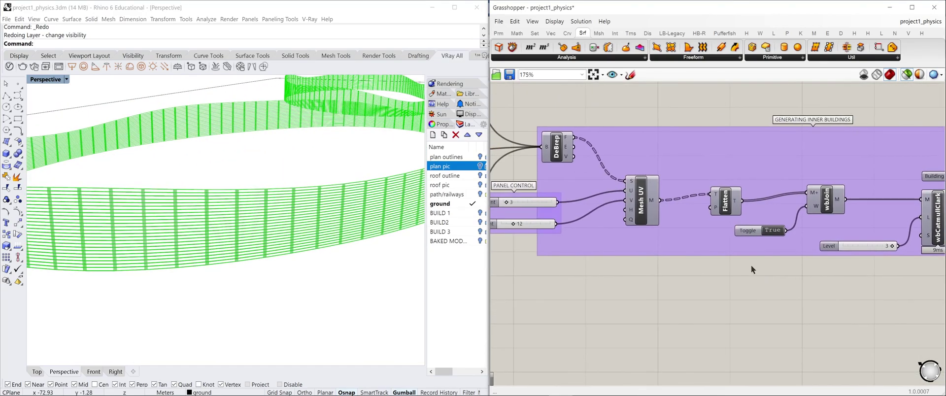
{"action": "right_click_drag", "start_coordinate": [751, 266], "coordinate": [841, 268]}
{"action": "left_click_drag", "start_coordinate": [602, 227], "coordinate": [619, 231]}
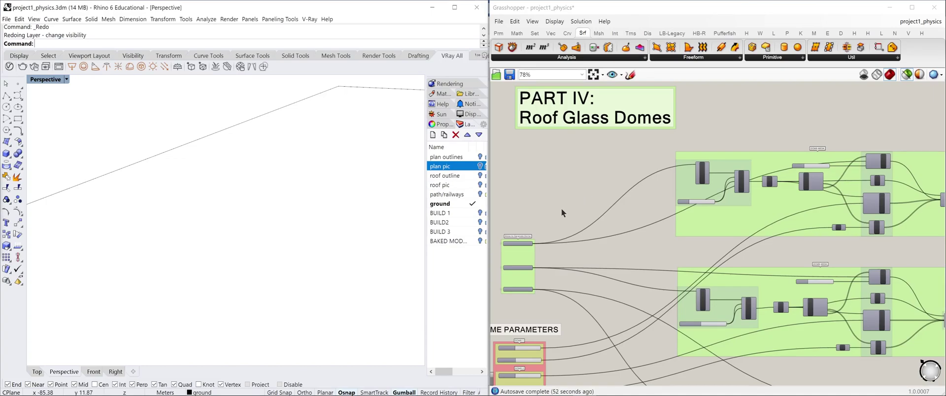
Step: Select the hole curves of all three buildings together in Part IV to preview them
{"action": "right_click_drag", "start_coordinate": [529, 301], "coordinate": [565, 270]}
{"action": "scroll", "coordinate": [565, 270], "scroll_direction": "up", "scroll_amount": 2}
{"action": "left_click_drag", "start_coordinate": [581, 272], "coordinate": [513, 163]}
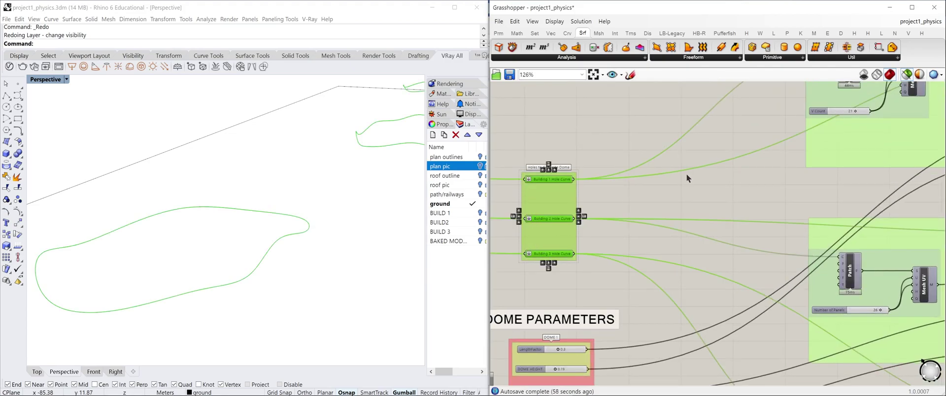
Step: Preview the Patch surface and the Mesh UV grid of Building 1's roof glass dome
{"action": "right_click_drag", "start_coordinate": [721, 163], "coordinate": [550, 231]}
{"action": "left_click", "coordinate": [689, 148]}
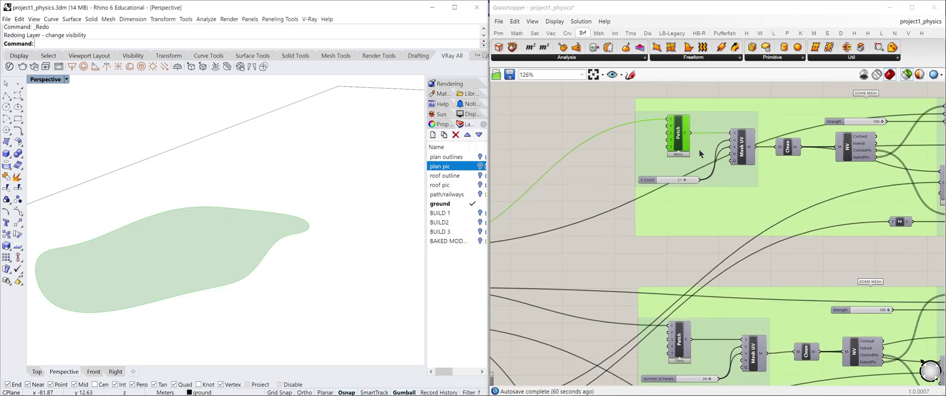
{"action": "left_click", "coordinate": [743, 155]}
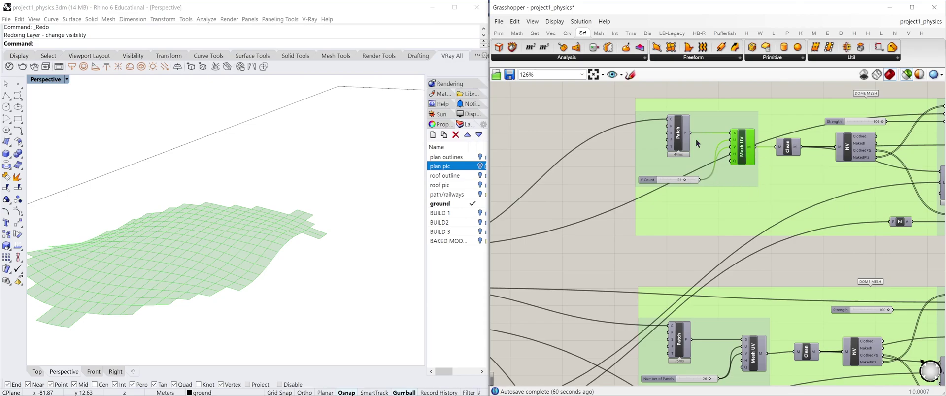
Step: Preview the Clean mesh and the NV vertex points of Building 1's dome mesh
{"action": "right_click_drag", "start_coordinate": [771, 150], "coordinate": [659, 173]}
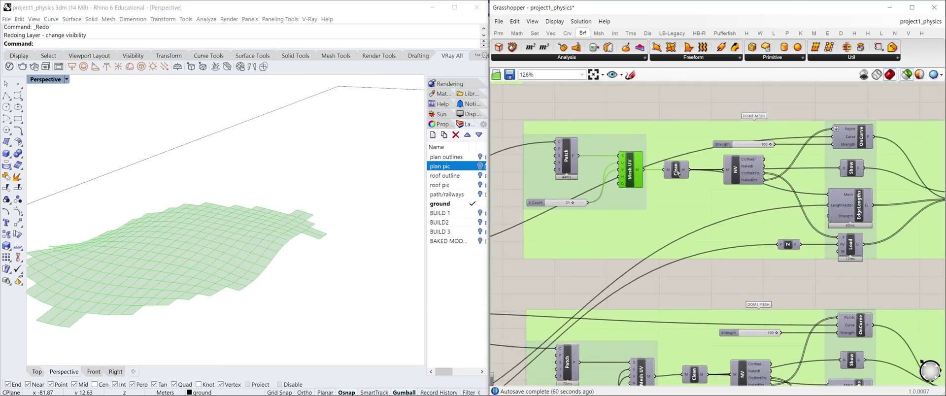
{"action": "left_click", "coordinate": [677, 171]}
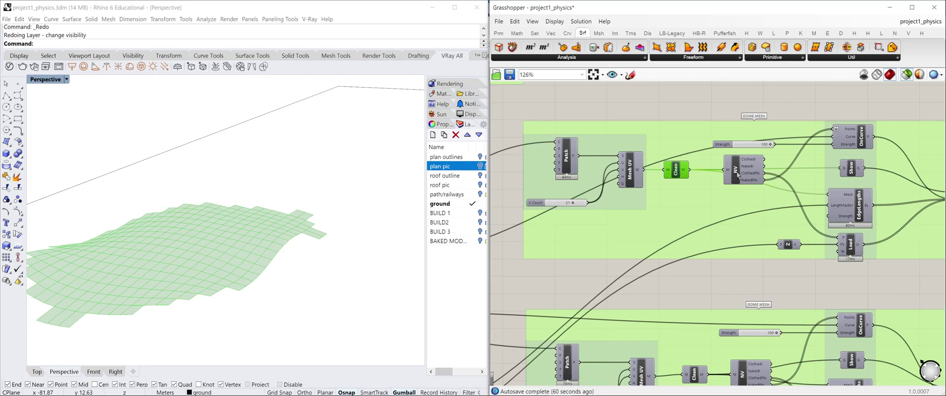
{"action": "right_click_drag", "start_coordinate": [738, 175], "coordinate": [645, 182]}
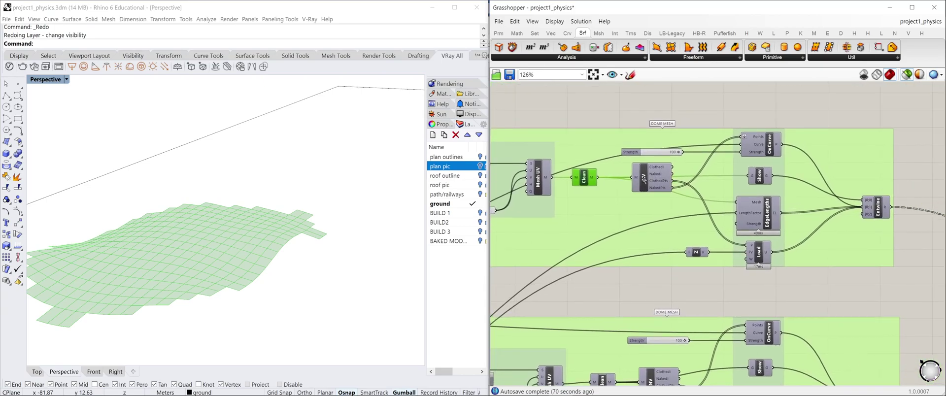
{"action": "left_click", "coordinate": [647, 182]}
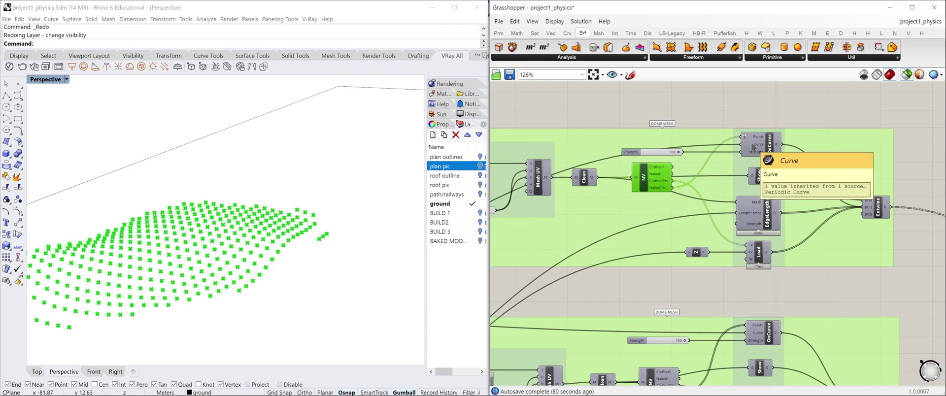
Step: Preview the Clean mesh in Building 1's dome mesh group and select the EdgeLengths goal that uses it
{"action": "key", "text": "alt+Tab"}
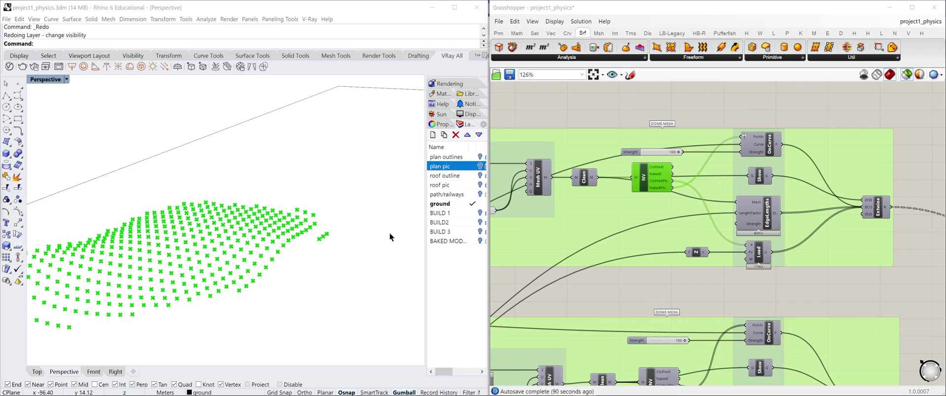
{"action": "right_click_drag", "start_coordinate": [813, 201], "coordinate": [781, 200]}
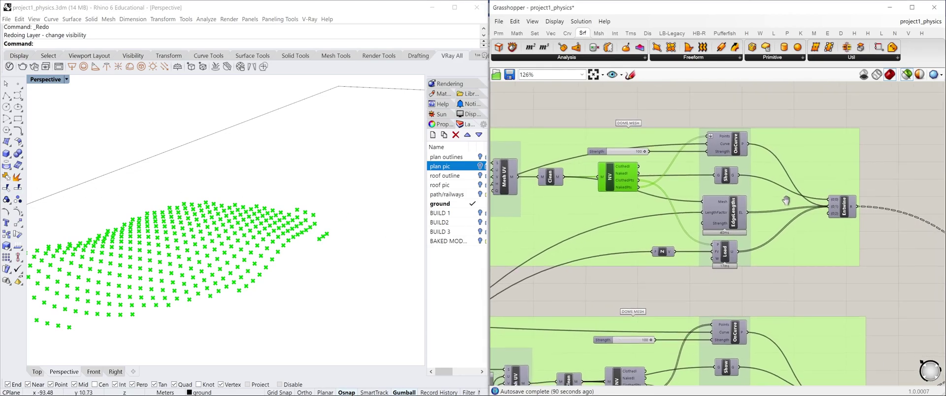
{"action": "left_click", "coordinate": [552, 178]}
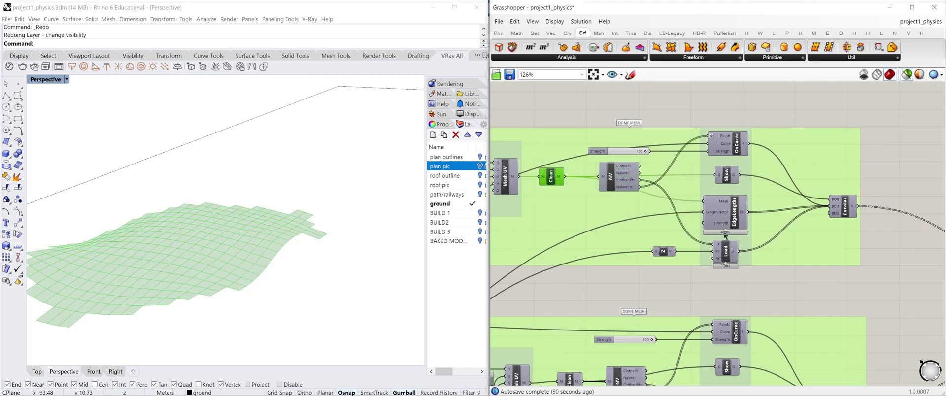
{"action": "left_click", "coordinate": [729, 220]}
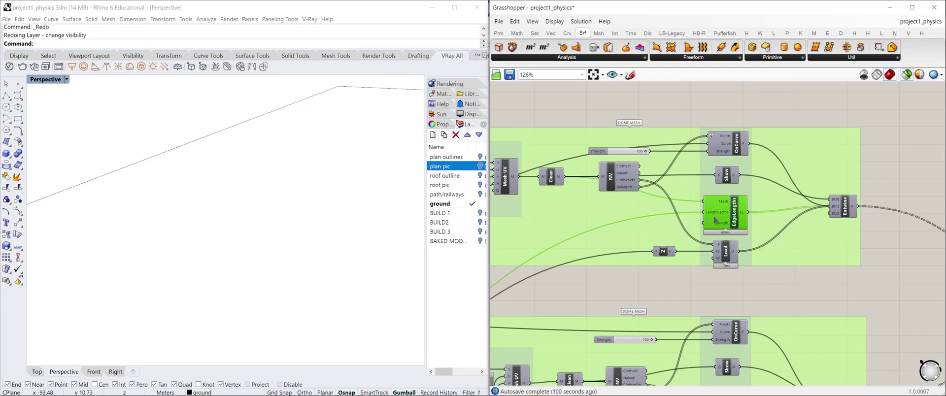
Step: Follow Building 1's dome goals through the Entwine component to the BouncySolver and preview the solver's geometry for all three domes
{"action": "right_click_drag", "start_coordinate": [808, 210], "coordinate": [703, 212]}
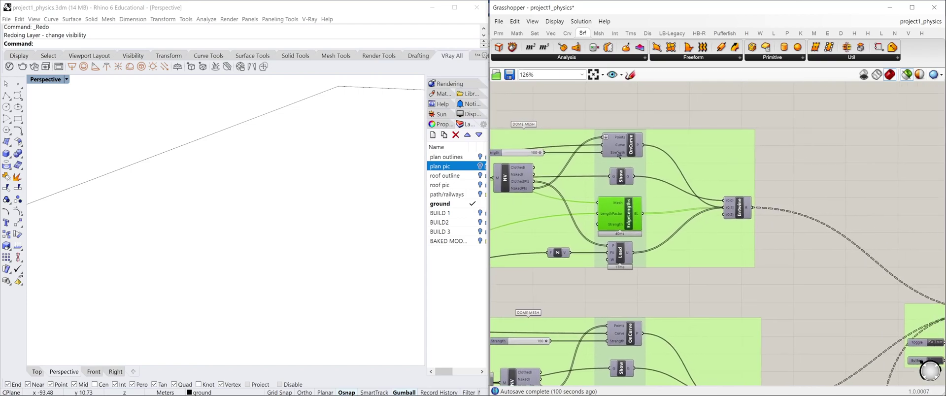
{"action": "left_click", "coordinate": [733, 208]}
{"action": "right_click_drag", "start_coordinate": [817, 276], "coordinate": [587, 198]}
{"action": "left_click", "coordinate": [786, 259]}
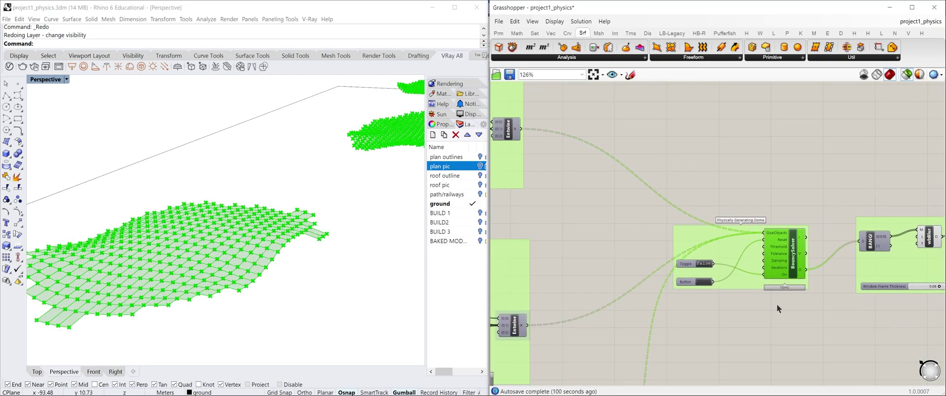
Step: Run the physical dome simulation by switching the BouncySolver's toggle to True
{"action": "right_click_drag", "start_coordinate": [777, 305], "coordinate": [790, 286]}
{"action": "scroll", "coordinate": [720, 264], "scroll_direction": "up", "scroll_amount": 1}
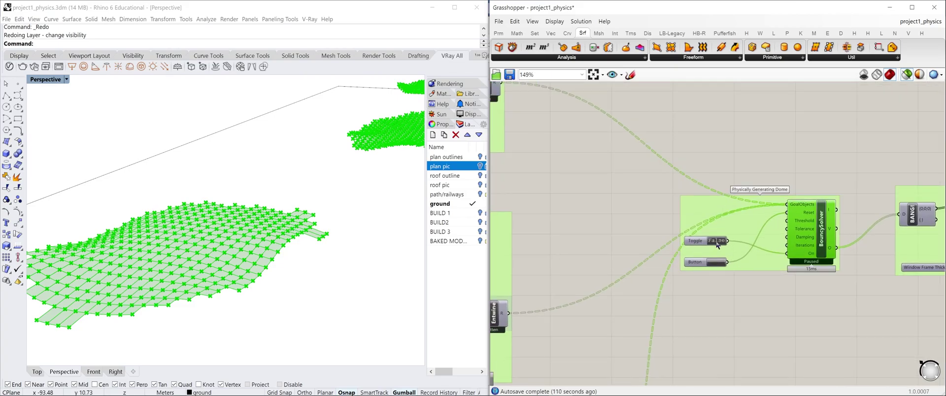
{"action": "double_click", "coordinate": [717, 242]}
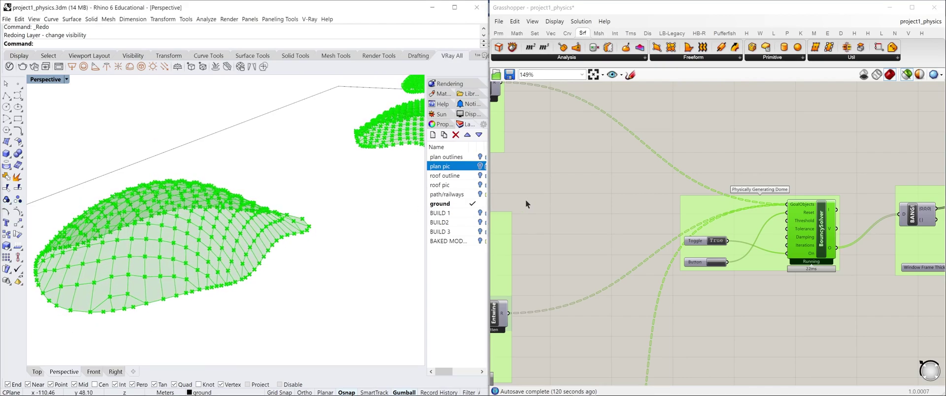
Step: In the dome parameters, set the dome height to 0.21 for Dome 1 and 0.10 for Dome 2
{"action": "scroll", "coordinate": [542, 251], "scroll_direction": "down", "scroll_amount": 4}
{"action": "right_click_drag", "start_coordinate": [606, 248], "coordinate": [862, 184]}
{"action": "right_click_drag", "start_coordinate": [698, 252], "coordinate": [811, 252]}
{"action": "right_click_drag", "start_coordinate": [547, 265], "coordinate": [620, 258]}
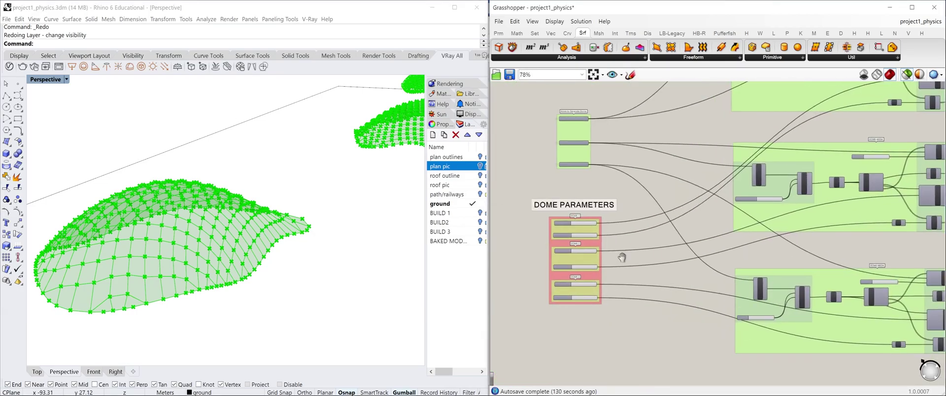
{"action": "scroll", "coordinate": [569, 263], "scroll_direction": "up", "scroll_amount": 4}
{"action": "right_click_drag", "start_coordinate": [349, 203], "coordinate": [271, 233]}
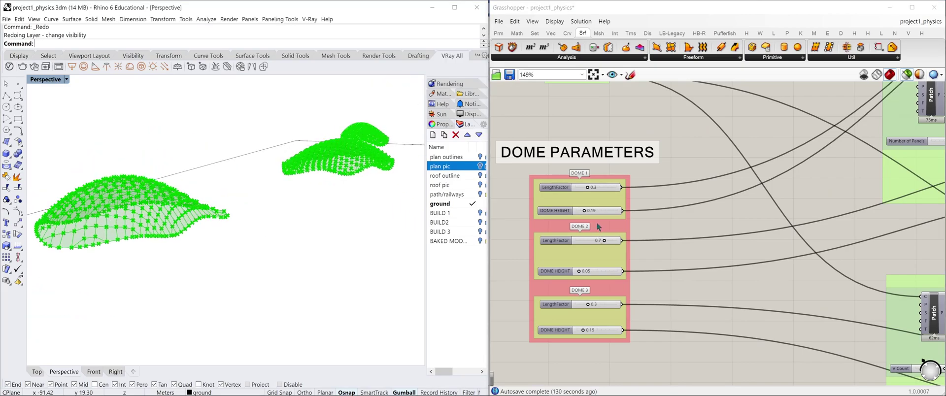
{"action": "scroll", "coordinate": [584, 210], "scroll_direction": "up", "scroll_amount": 1}
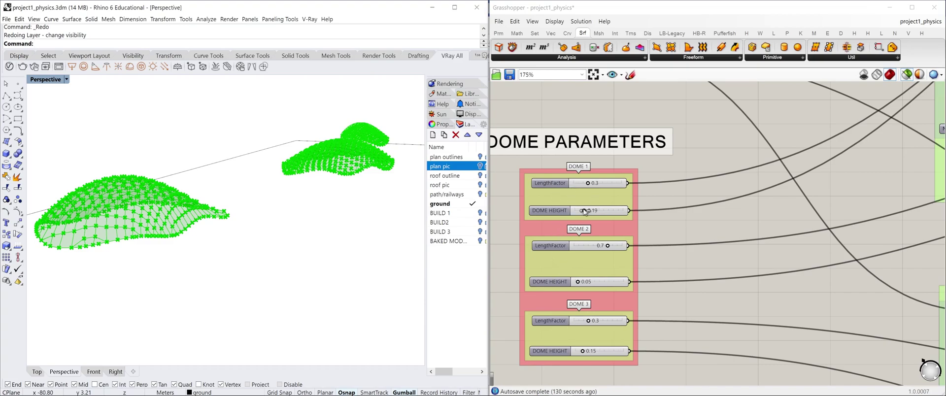
{"action": "left_click_drag", "start_coordinate": [587, 212], "coordinate": [587, 214]}
{"action": "left_click_drag", "start_coordinate": [582, 284], "coordinate": [581, 285]}
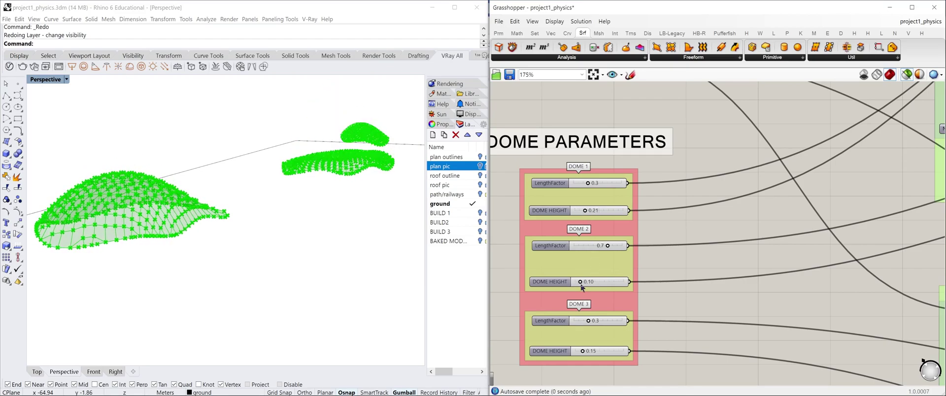
{"action": "left_click", "coordinate": [405, 268]}
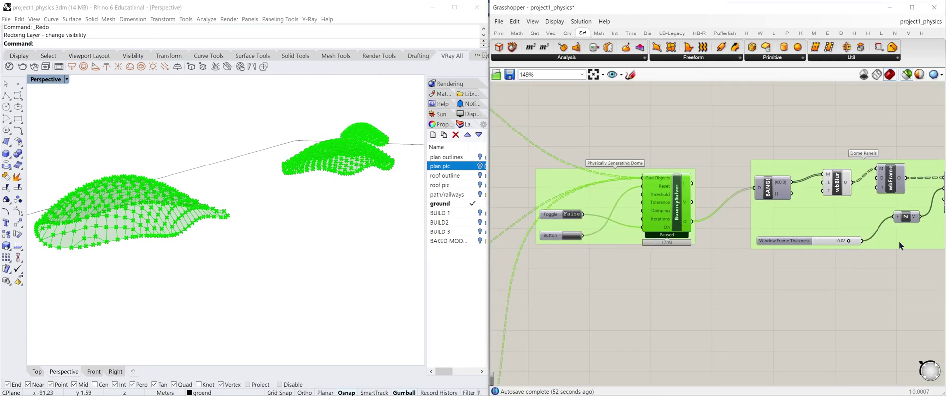
Step: Preview the wbBlur, wbFrame and wbThicken meshes of the Dome Panels group, ending with the wbBlur and wbThicken meshes together
{"action": "right_click_drag", "start_coordinate": [899, 242], "coordinate": [760, 252]}
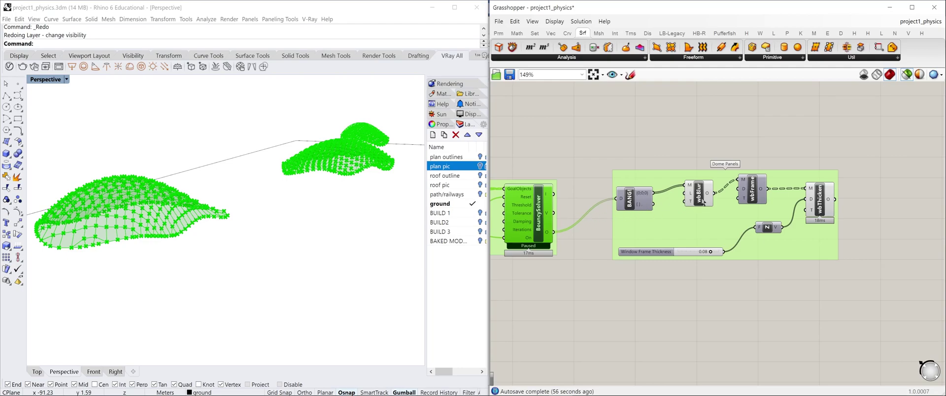
{"action": "left_click", "coordinate": [700, 199]}
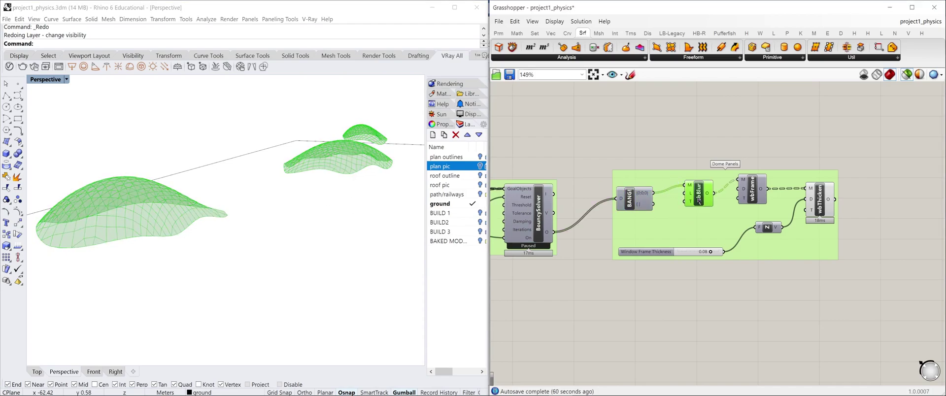
{"action": "left_click", "coordinate": [112, 232]}
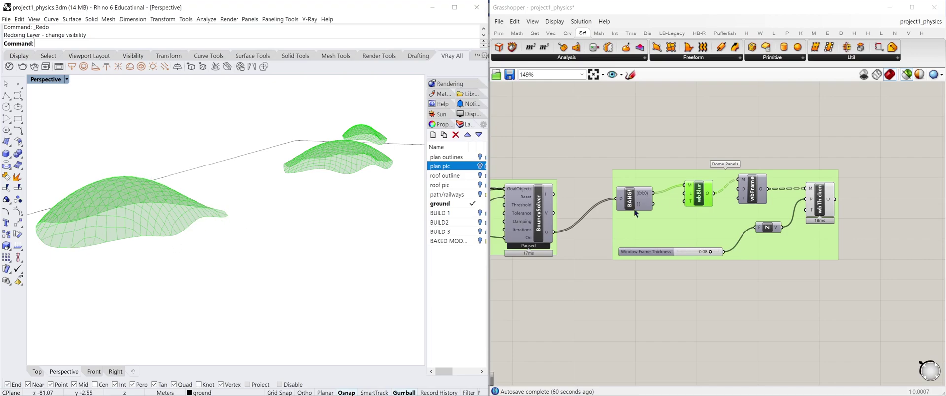
{"action": "left_click", "coordinate": [753, 192]}
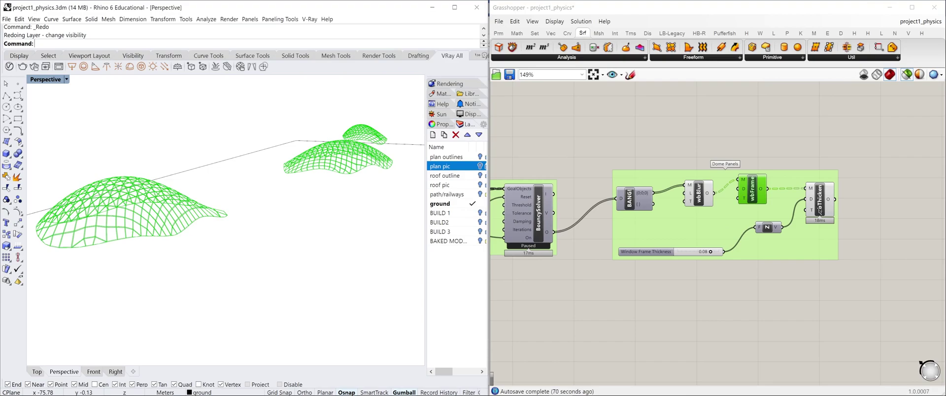
{"action": "left_click", "coordinate": [824, 206]}
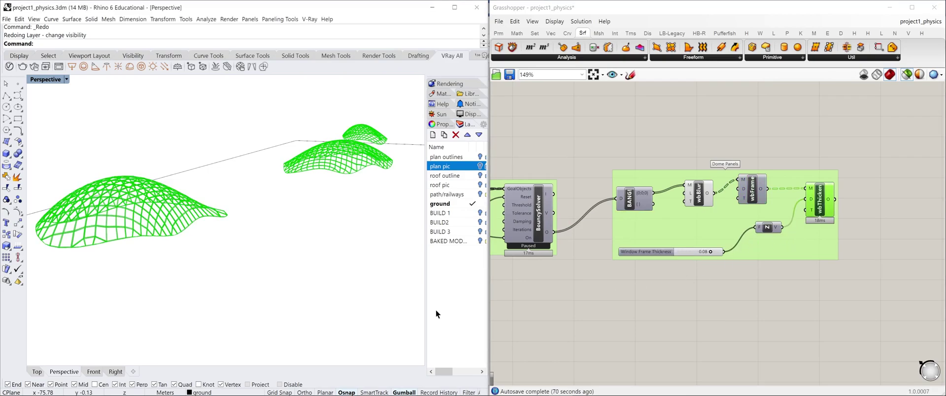
{"action": "left_click", "coordinate": [705, 201], "text": "shift"}
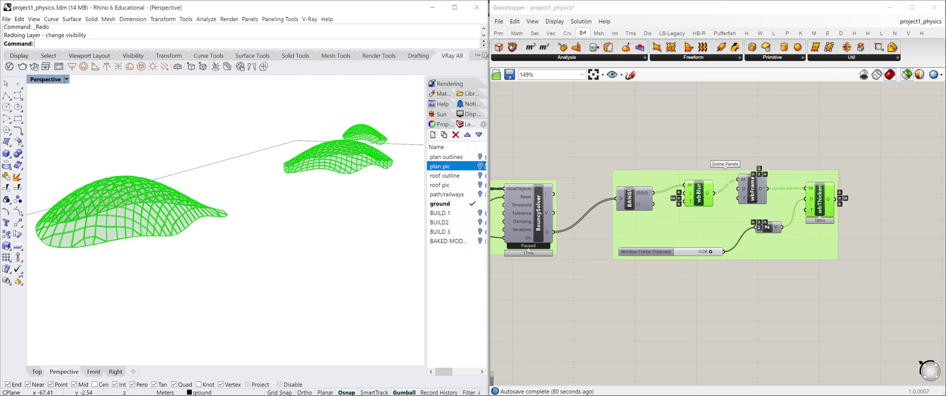
Step: Examine the baked building models from several angles, including the roofs, rooftop rails, inner building walls and glass domes
{"action": "right_click_drag", "start_coordinate": [58, 235], "coordinate": [13, 221]}
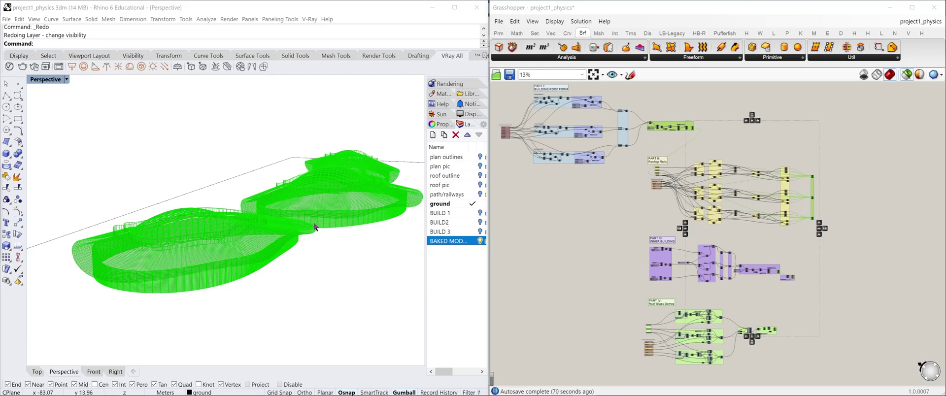
{"action": "right_click_drag", "start_coordinate": [347, 243], "coordinate": [404, 199], "text": "shift"}
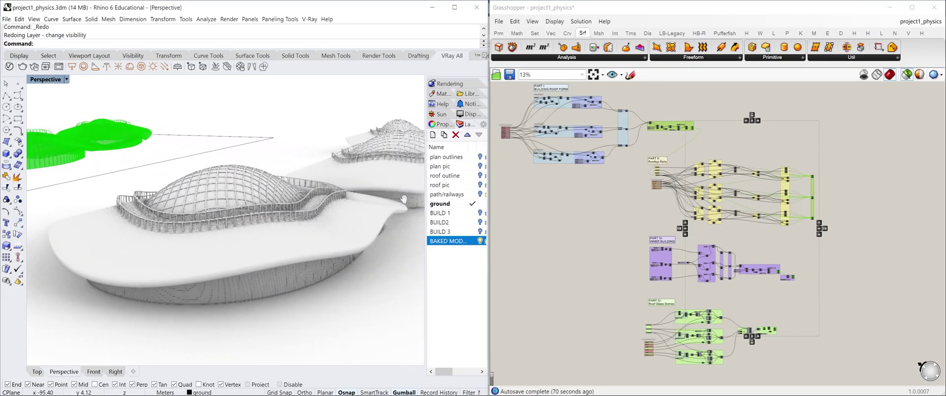
{"action": "right_click_drag", "start_coordinate": [397, 239], "coordinate": [217, 214], "text": "shift"}
{"action": "scroll", "coordinate": [188, 261], "scroll_direction": "up", "scroll_amount": 4}
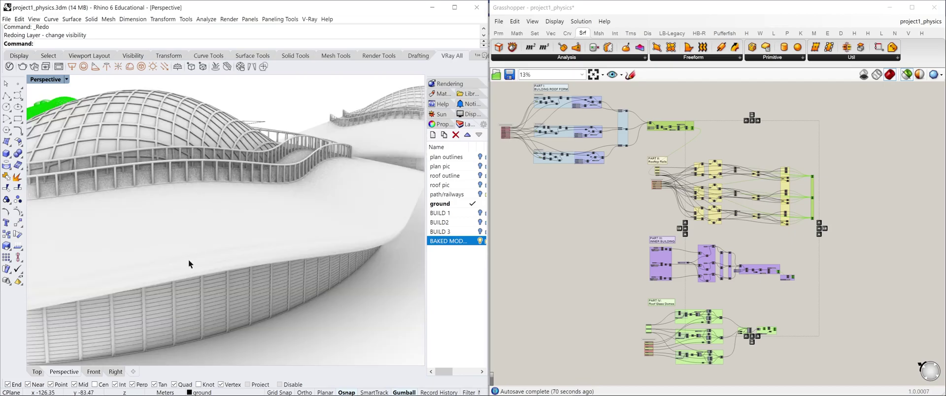
{"action": "scroll", "coordinate": [207, 262], "scroll_direction": "down", "scroll_amount": 10}
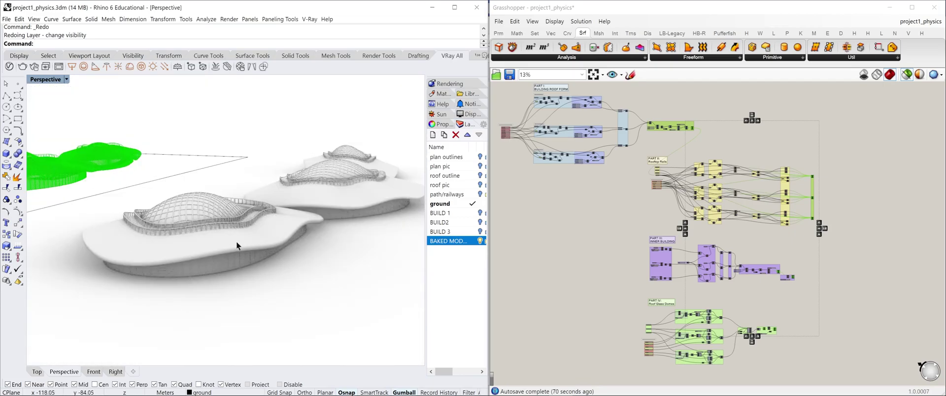
{"action": "right_click_drag", "start_coordinate": [223, 213], "coordinate": [240, 238], "text": "shift"}
{"action": "right_click_drag", "start_coordinate": [365, 211], "coordinate": [222, 220]}
{"action": "scroll", "coordinate": [244, 250], "scroll_direction": "up", "scroll_amount": 5}
{"action": "right_click_drag", "start_coordinate": [243, 249], "coordinate": [242, 252]}
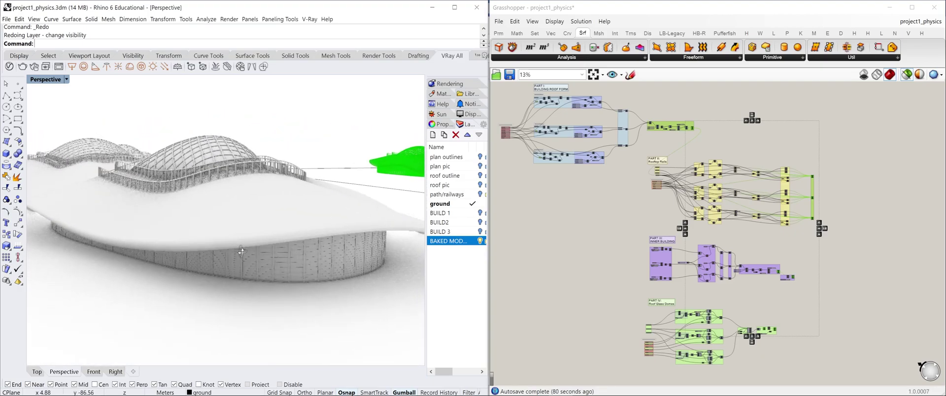